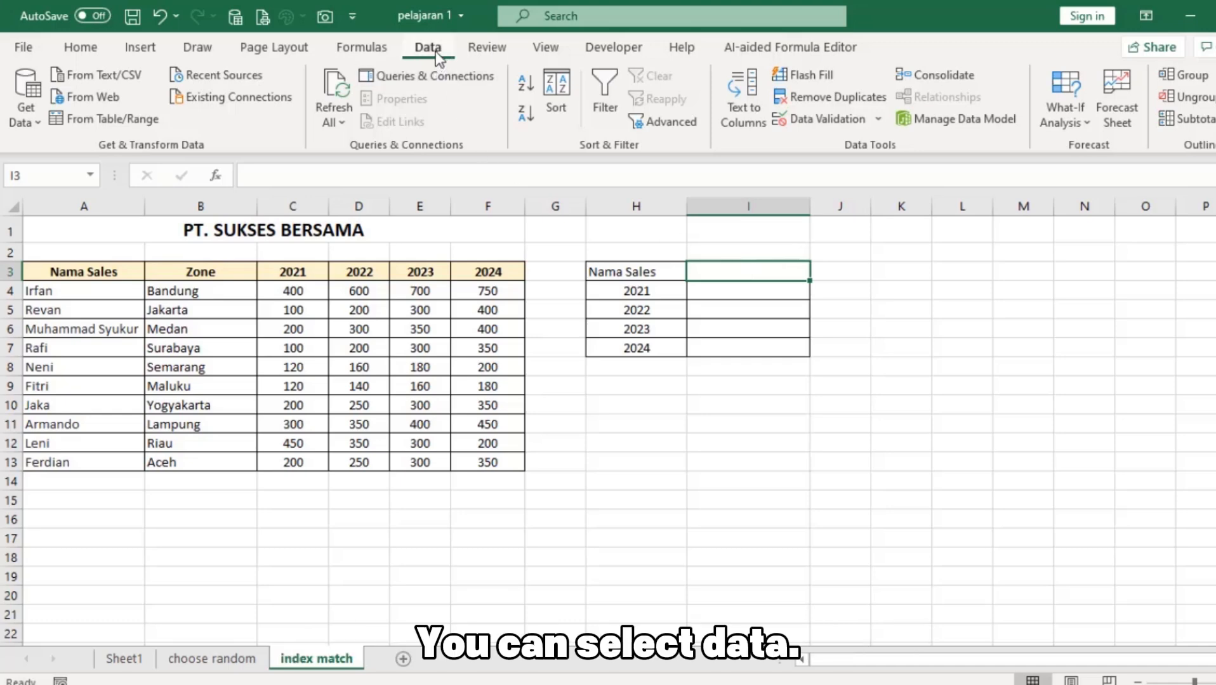
- Add list data validation to cell I3 with =$A$4:$A$13 as the source, and check its dropdown
{"action": "left_click", "coordinate": [831, 121]}
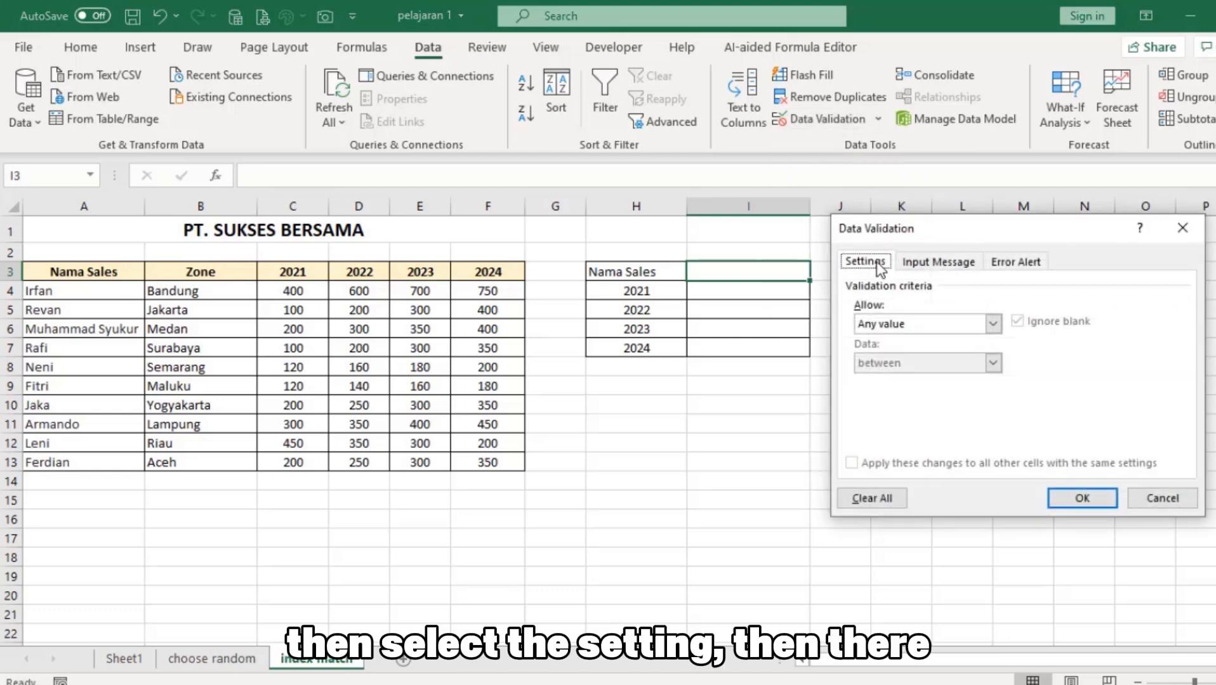
{"action": "left_click", "coordinate": [886, 322]}
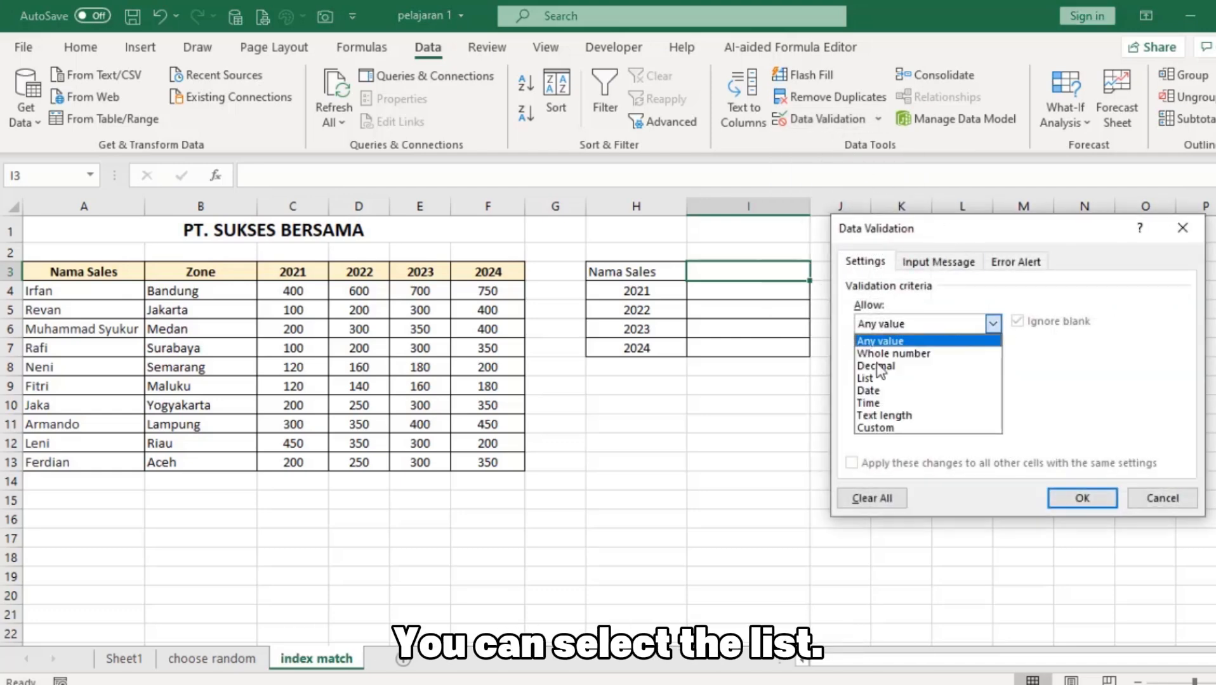
{"action": "left_click", "coordinate": [874, 380]}
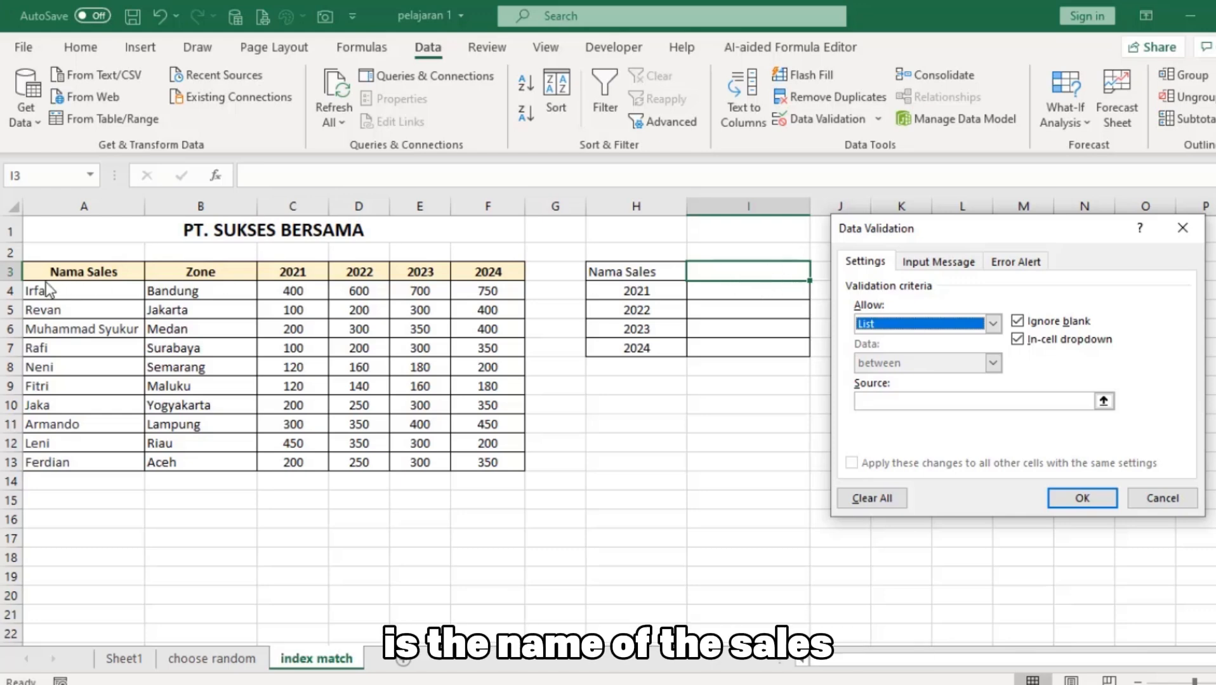
{"action": "left_click", "coordinate": [877, 400]}
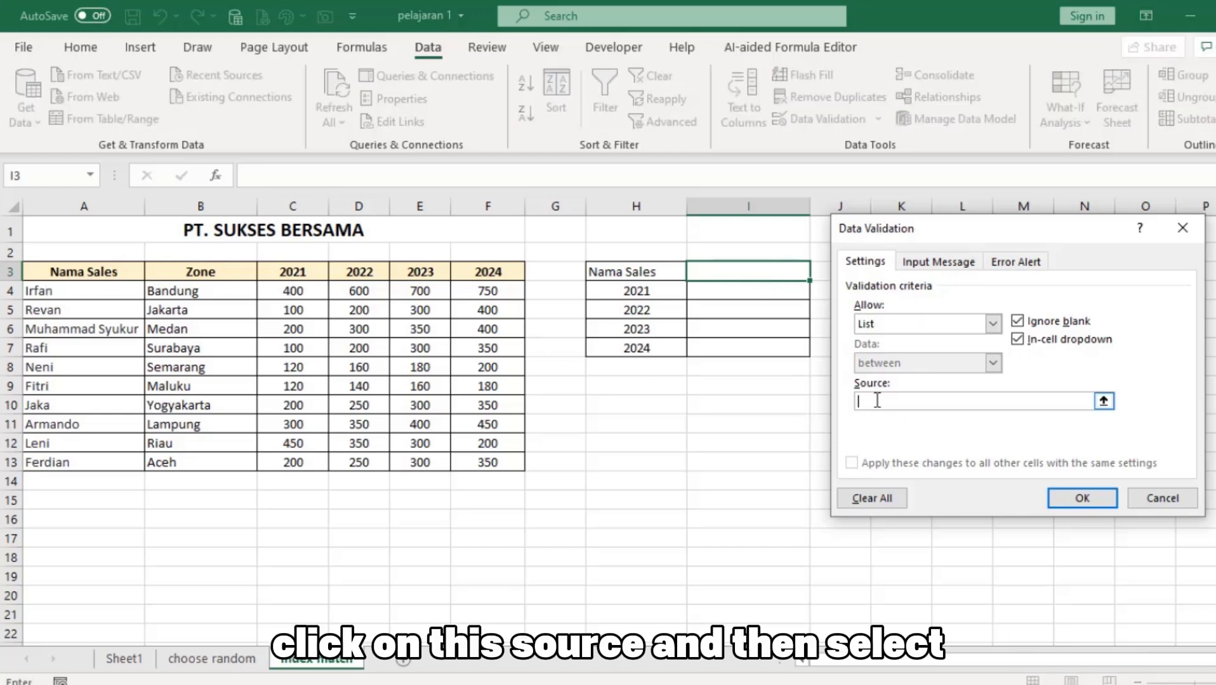
{"action": "left_click_drag", "start_coordinate": [42, 290], "coordinate": [141, 467]}
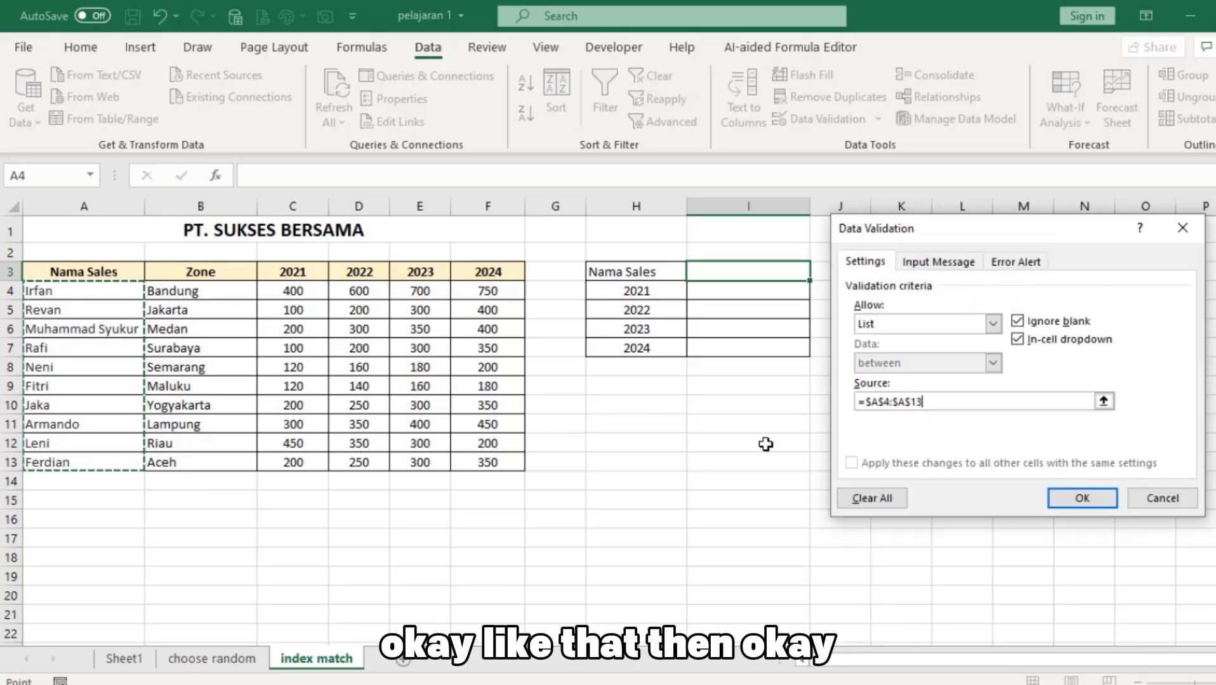
{"action": "left_click", "coordinate": [1086, 499]}
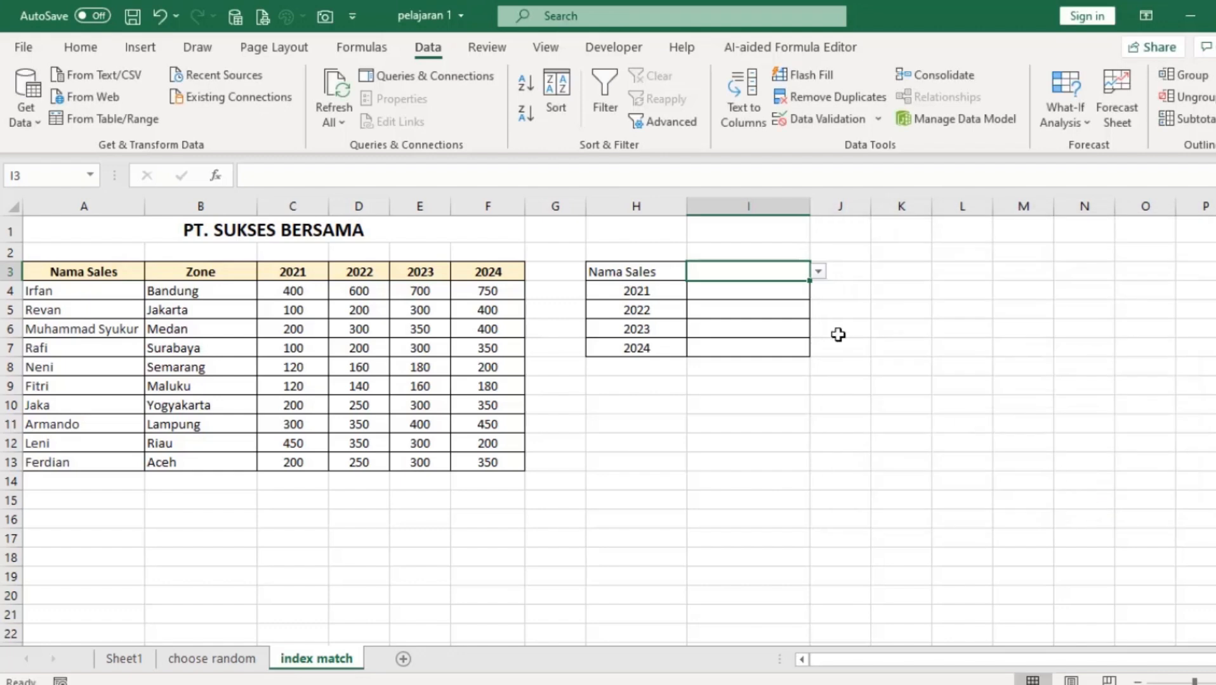
{"action": "left_click", "coordinate": [818, 273]}
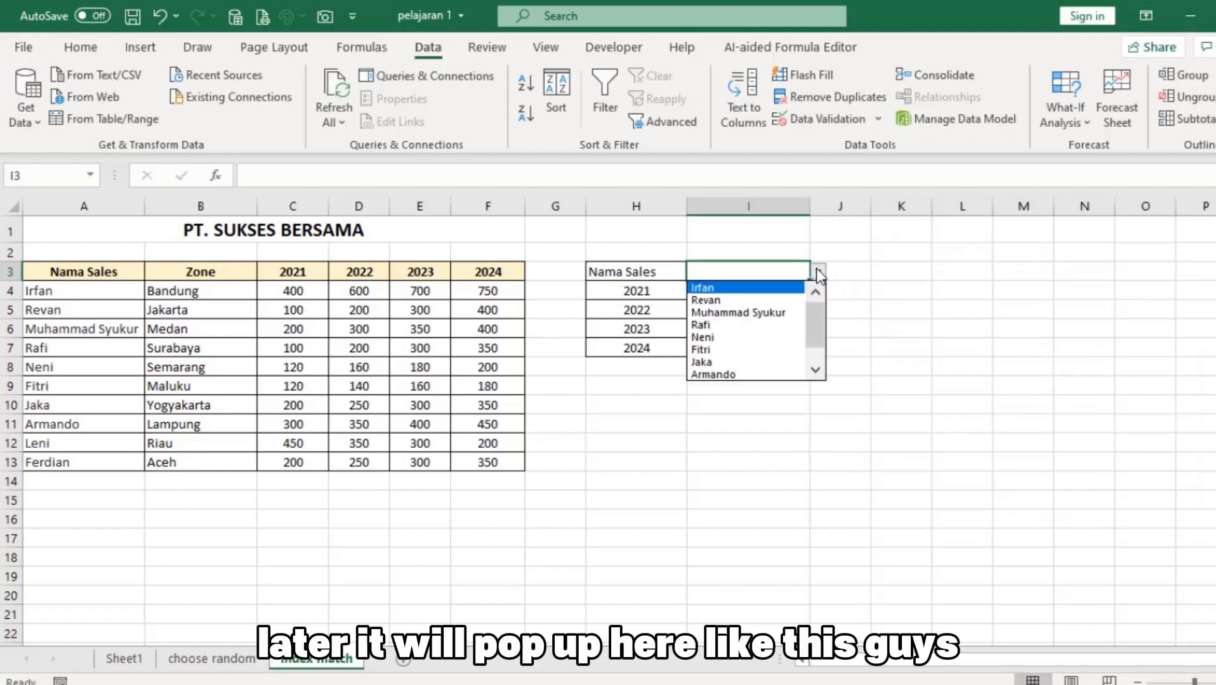
{"action": "left_click", "coordinate": [818, 273]}
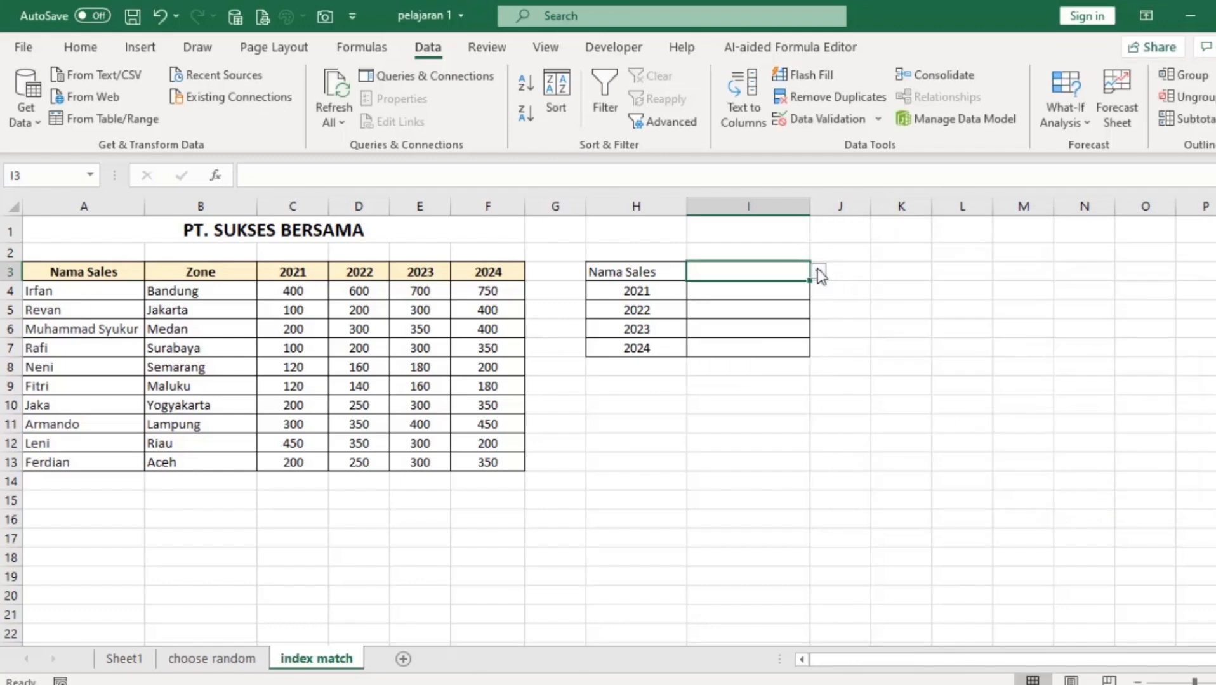
- Start an INDEX formula in cell I4 with the whole sales table as the absolute array $A$3:$F$13
{"action": "left_click", "coordinate": [724, 293]}
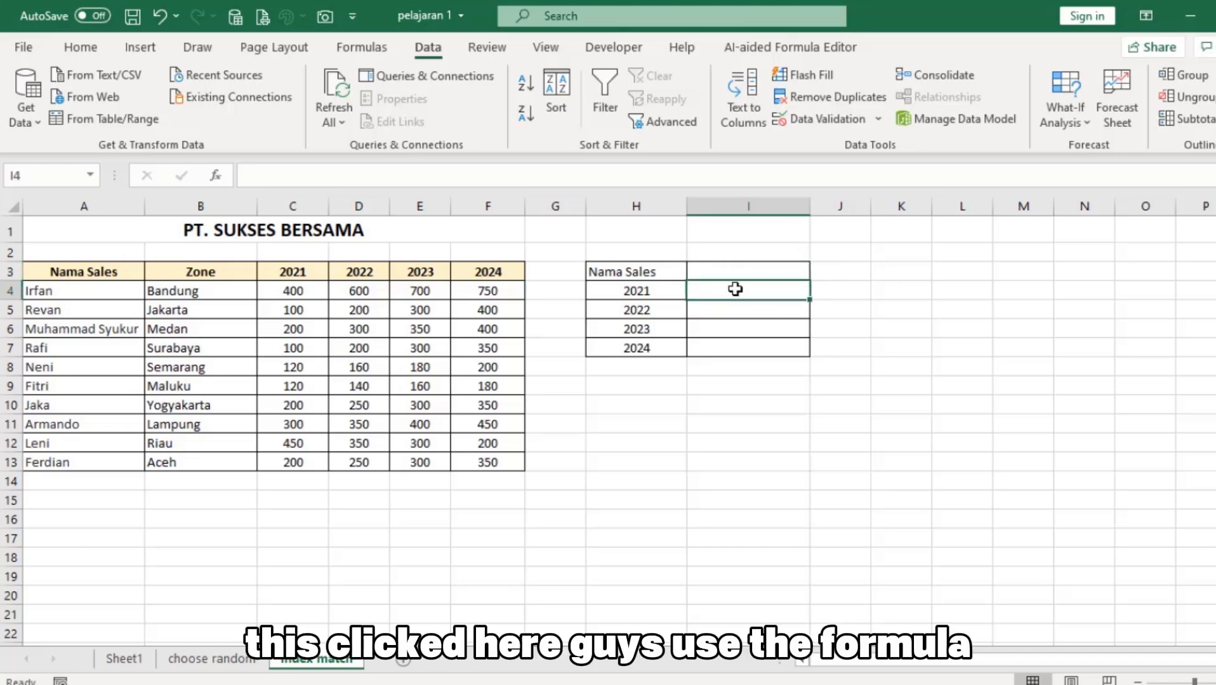
{"action": "type", "text": "="}
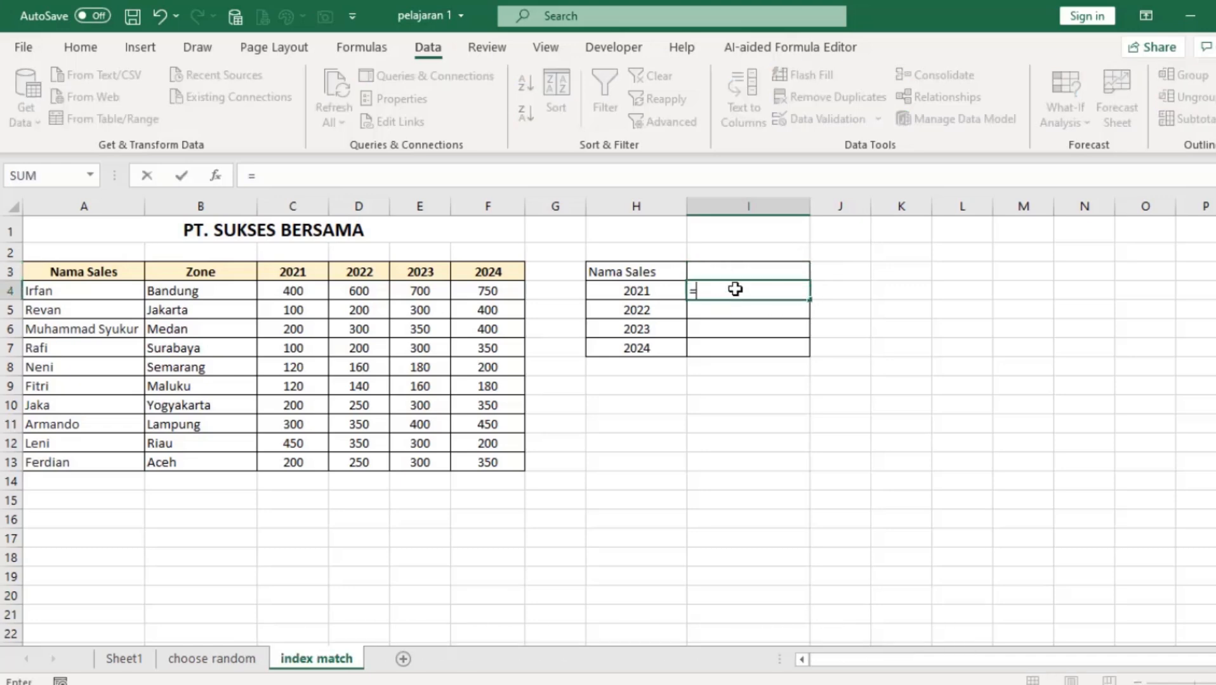
{"action": "type", "text": "inde"}
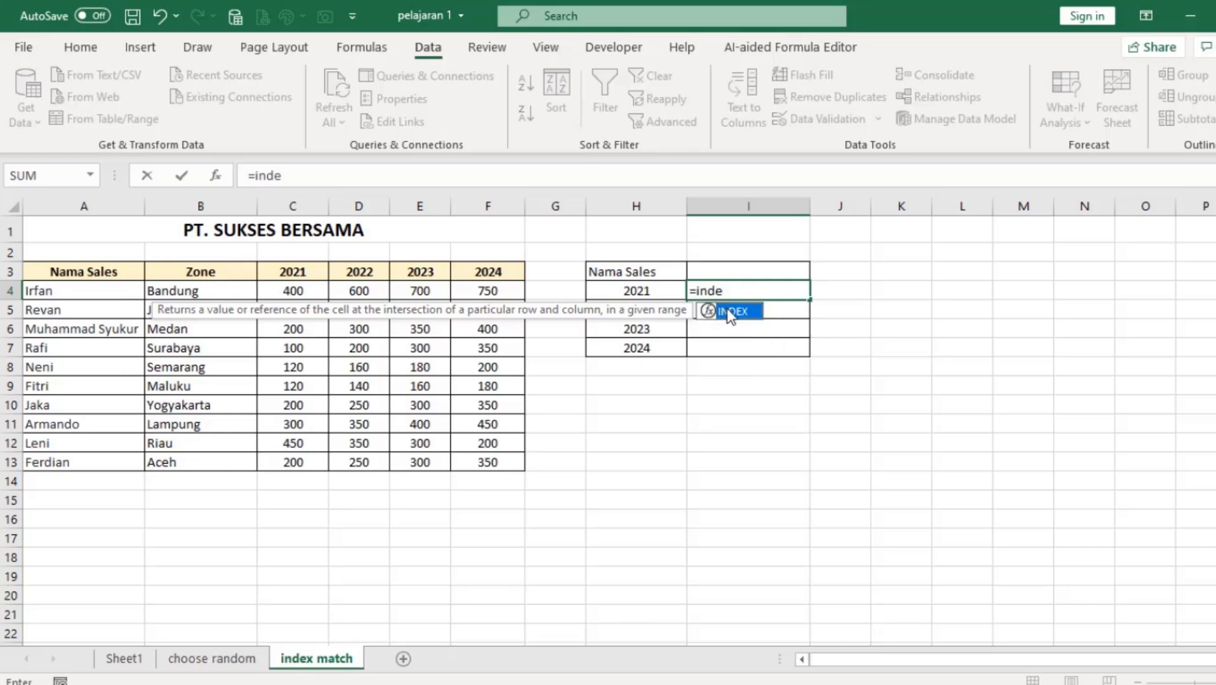
{"action": "double_click", "coordinate": [730, 312]}
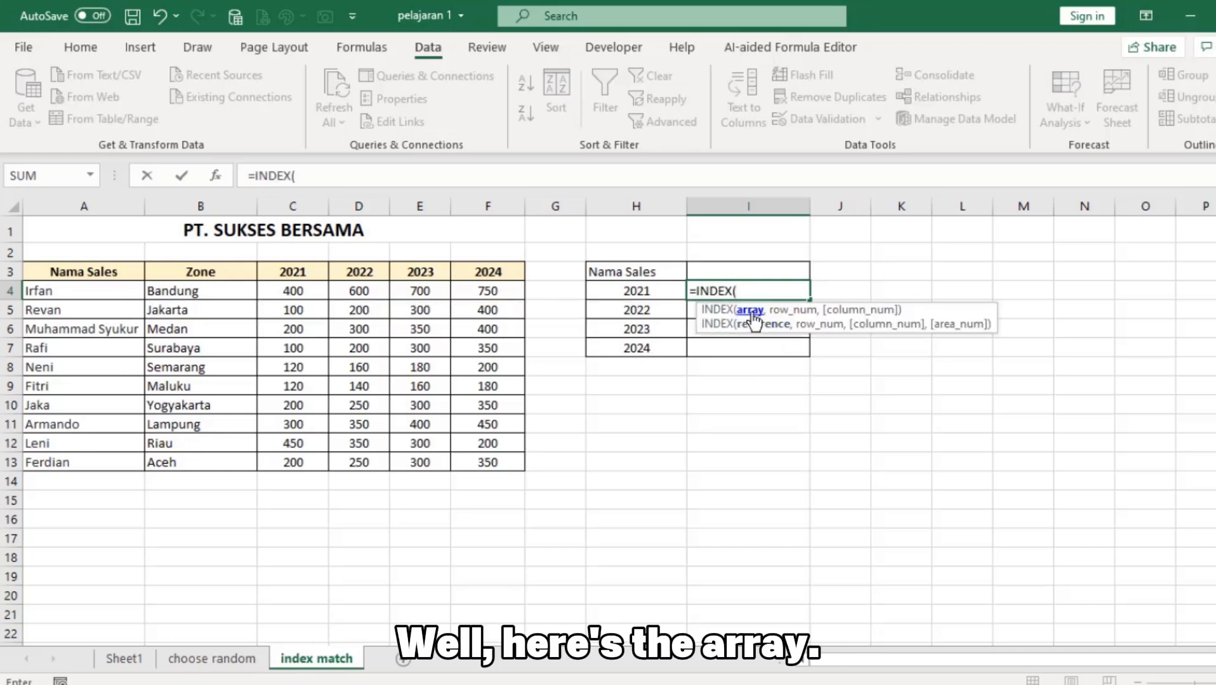
{"action": "left_click_drag", "start_coordinate": [53, 277], "coordinate": [509, 475]}
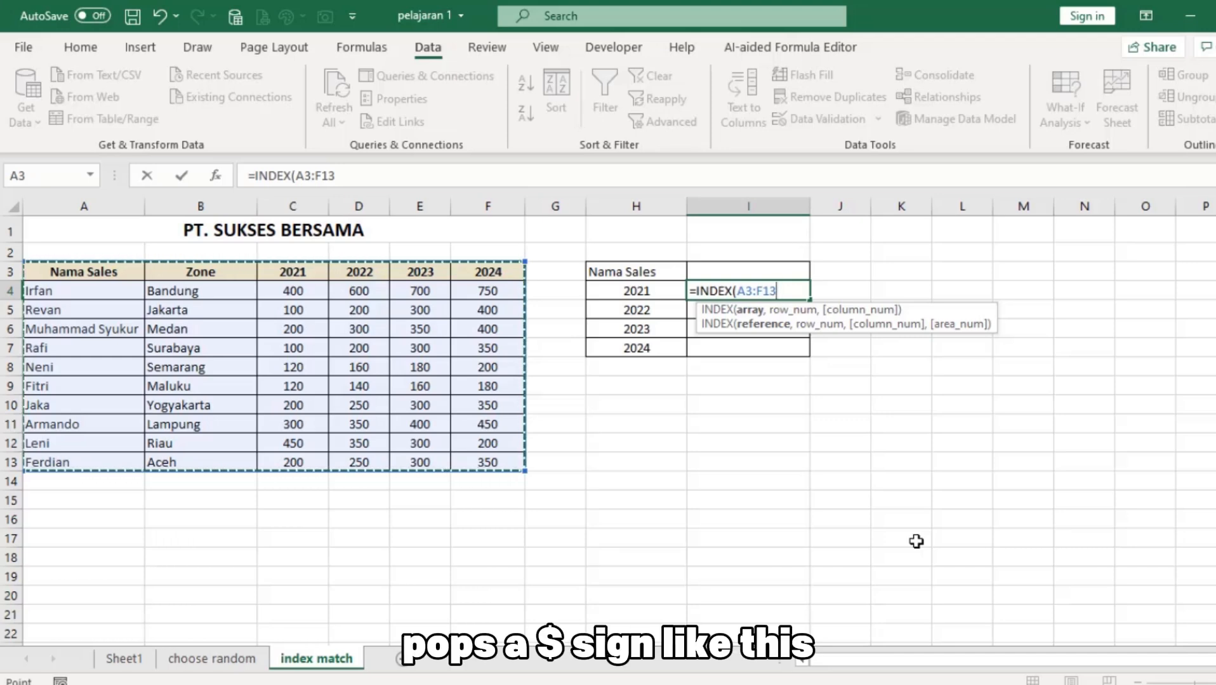
{"action": "key", "text": "F4"}
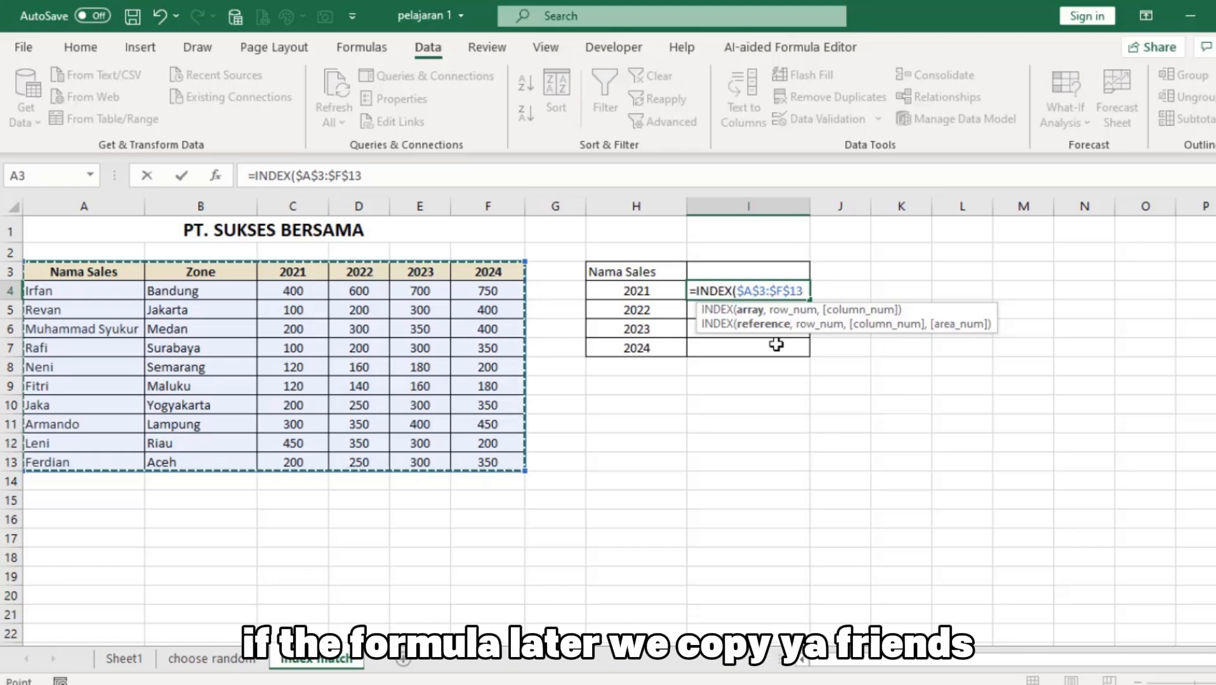
- Add MATCH($I$3,$A$3:$A$13,0) as the INDEX row number, looking up the sales name with an exact match
{"action": "type", "text": ",match"}
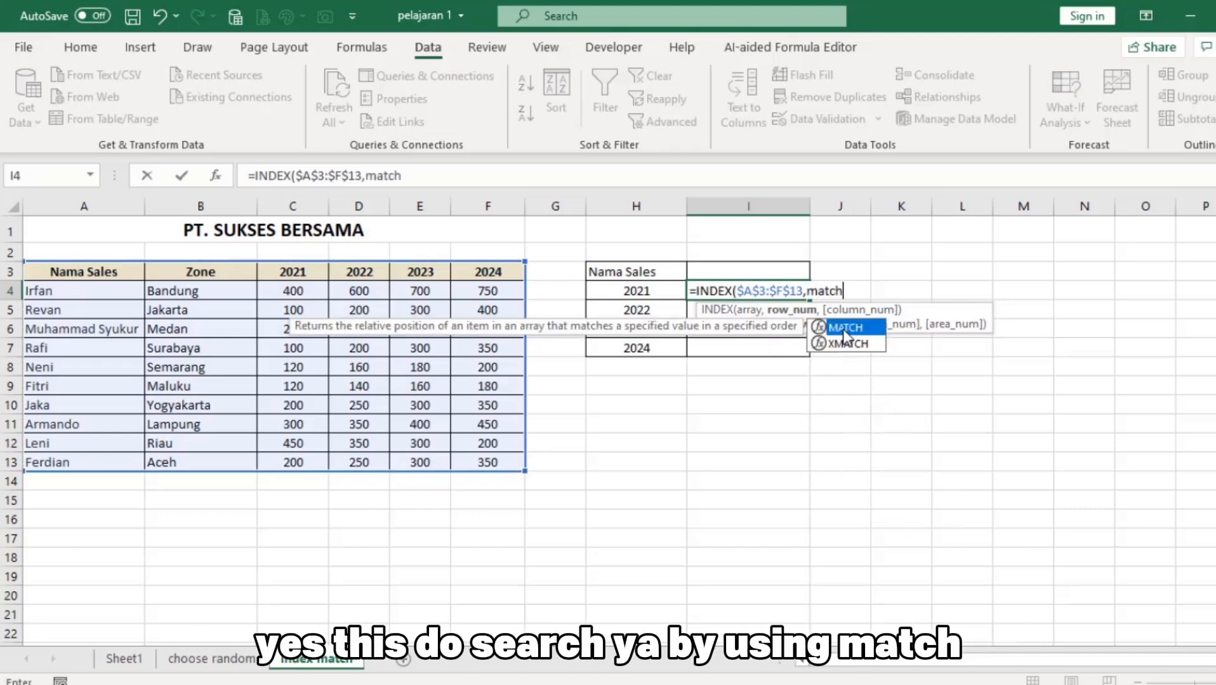
{"action": "double_click", "coordinate": [843, 330]}
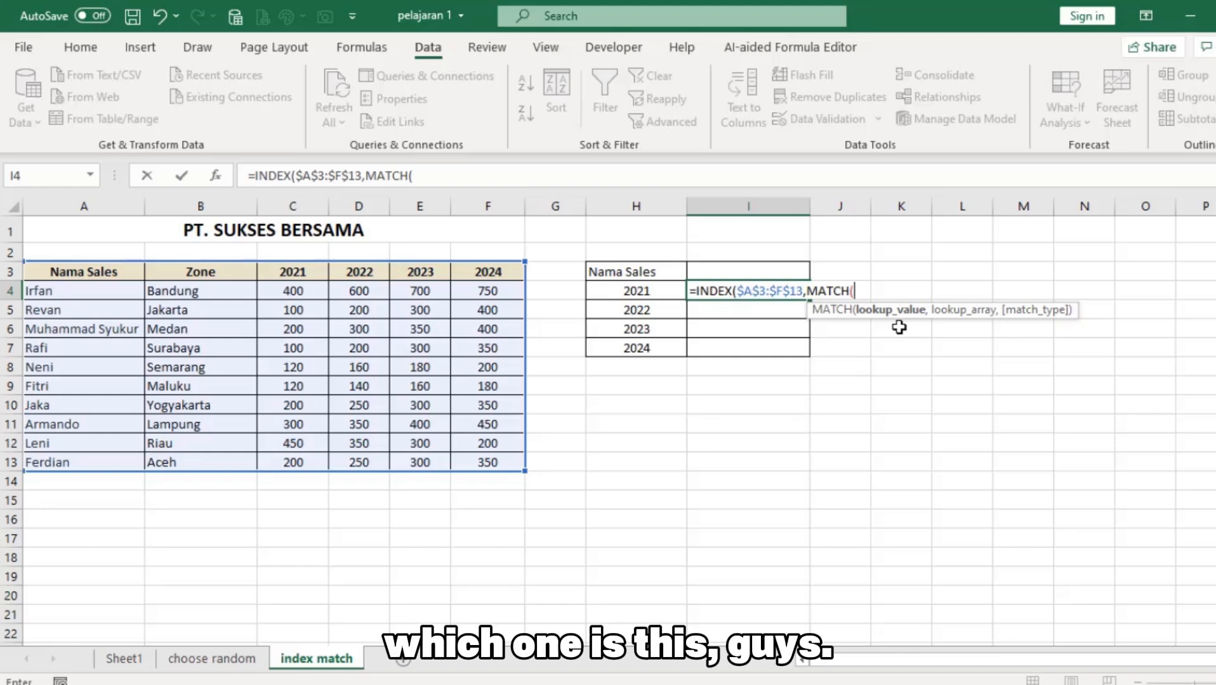
{"action": "left_click", "coordinate": [748, 266]}
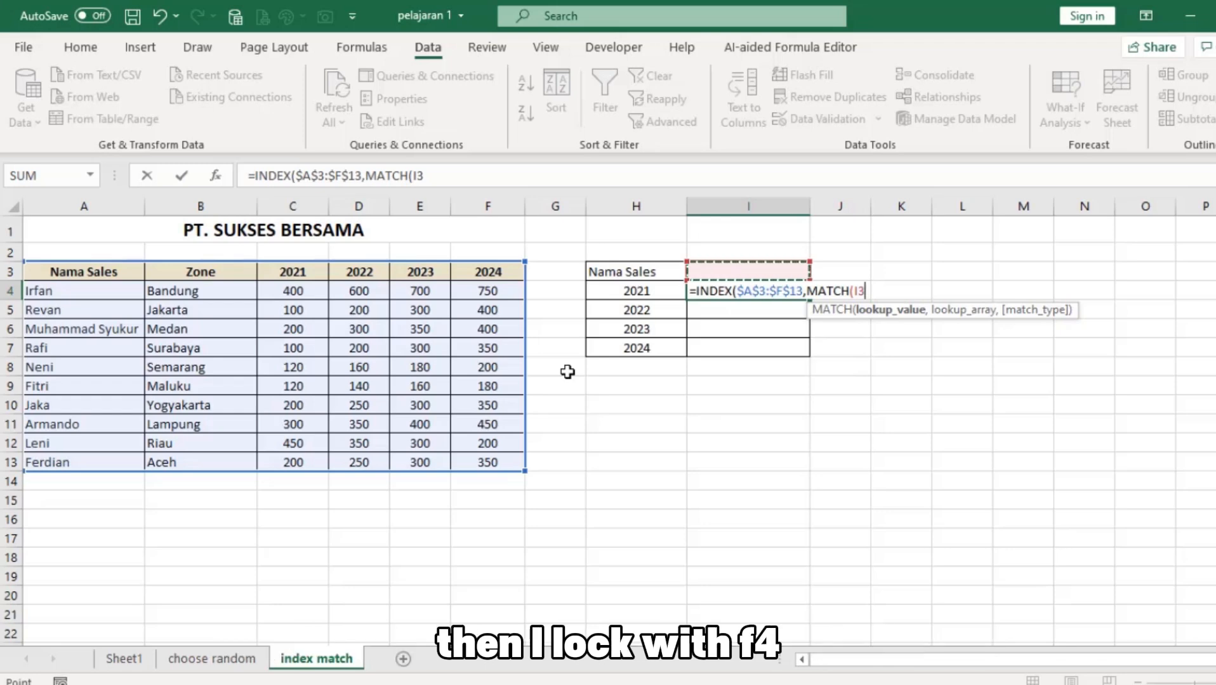
{"action": "key", "text": "F4"}
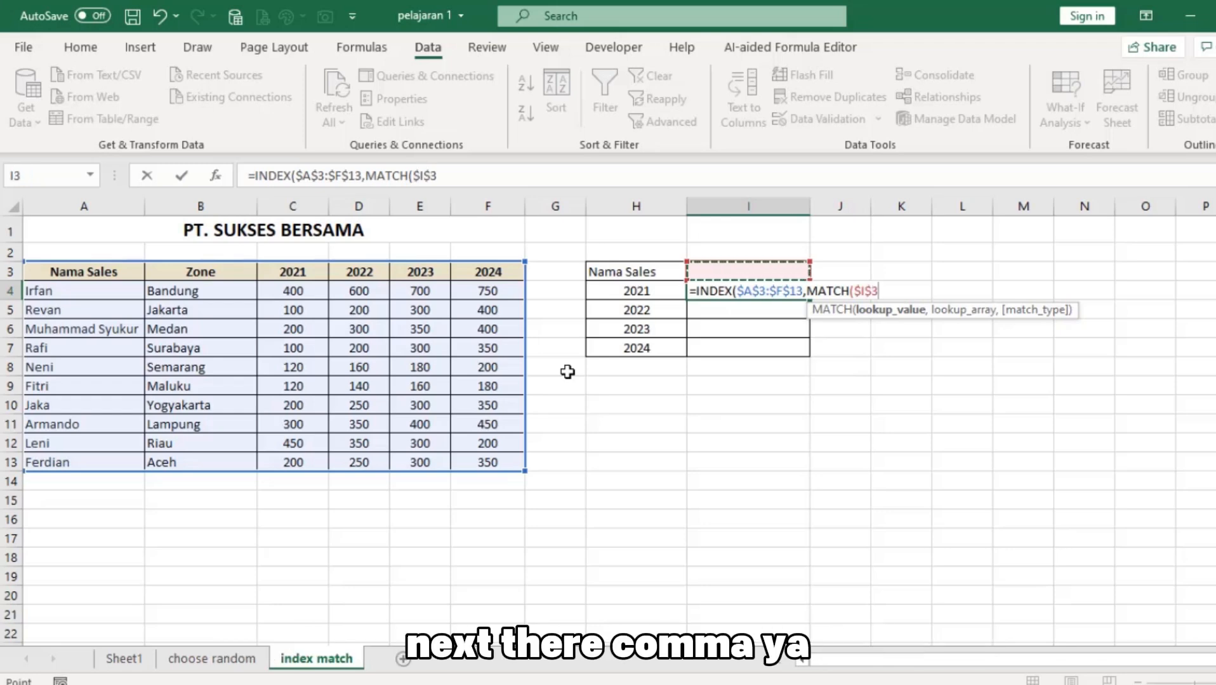
{"action": "type", "text": ","}
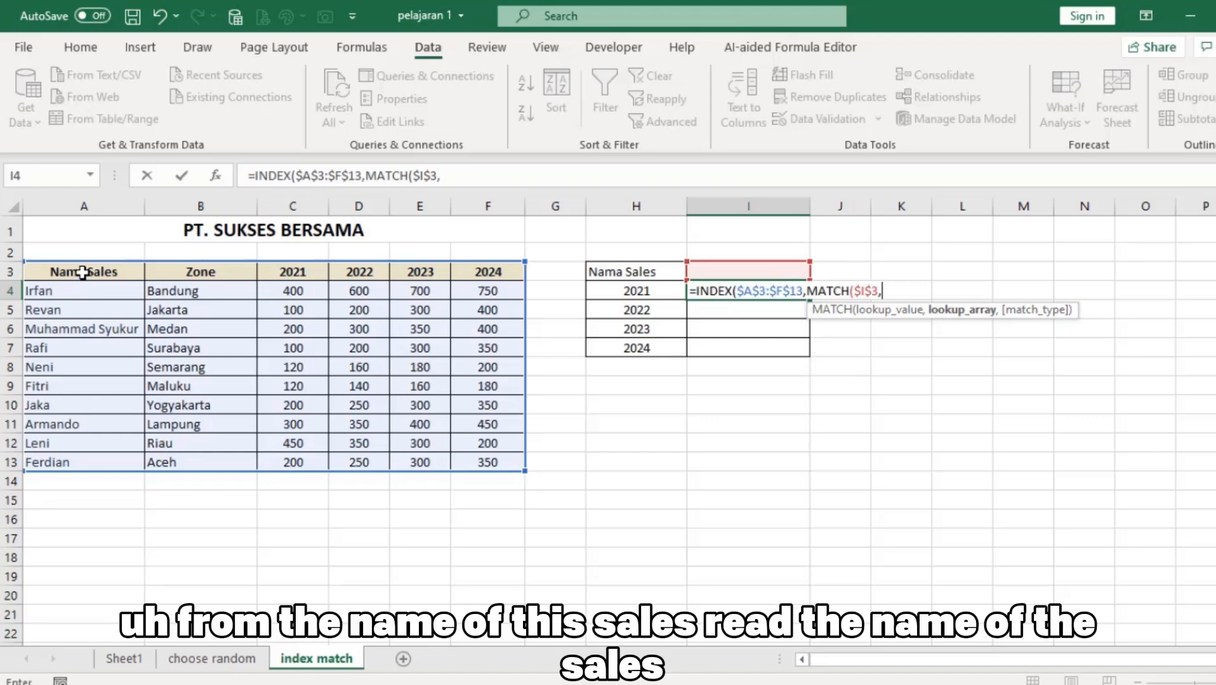
{"action": "left_click_drag", "start_coordinate": [83, 273], "coordinate": [83, 462]}
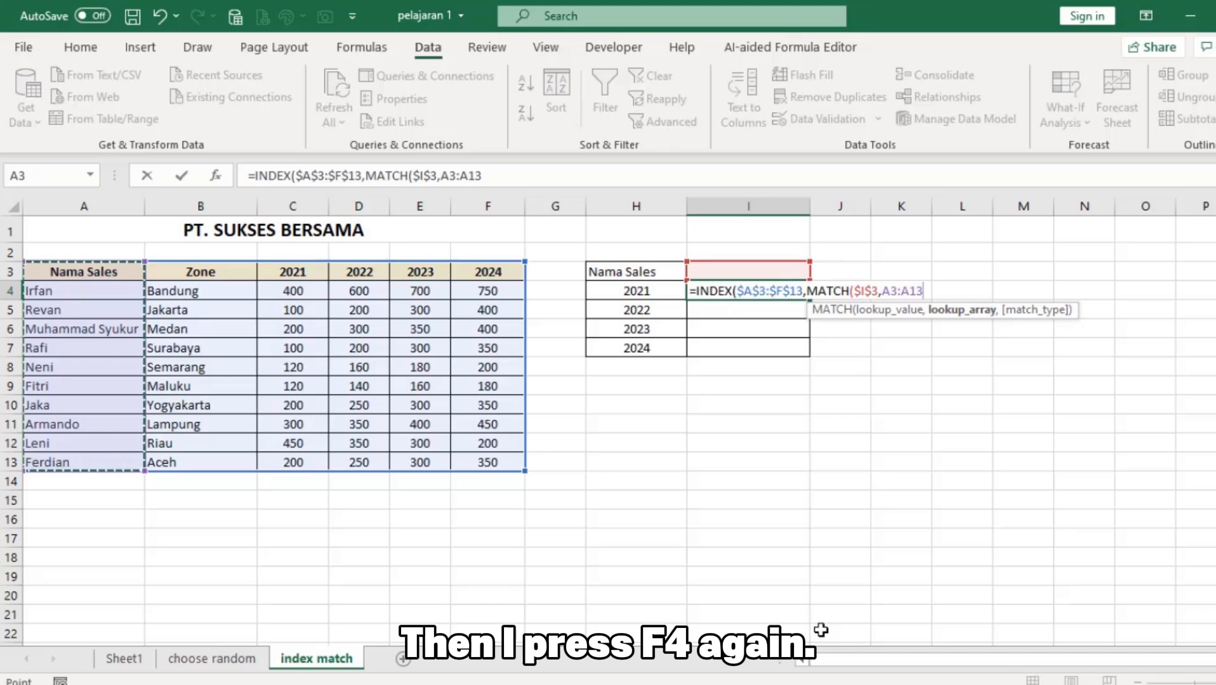
{"action": "key", "text": "F4"}
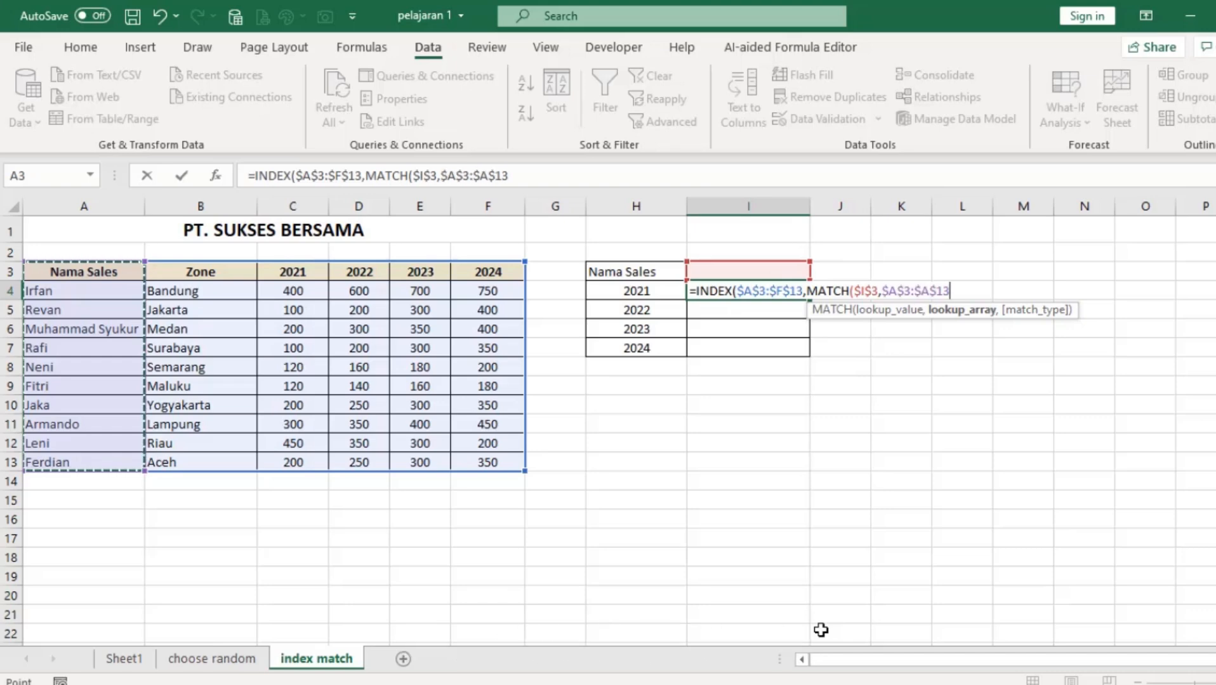
{"action": "type", "text": ","}
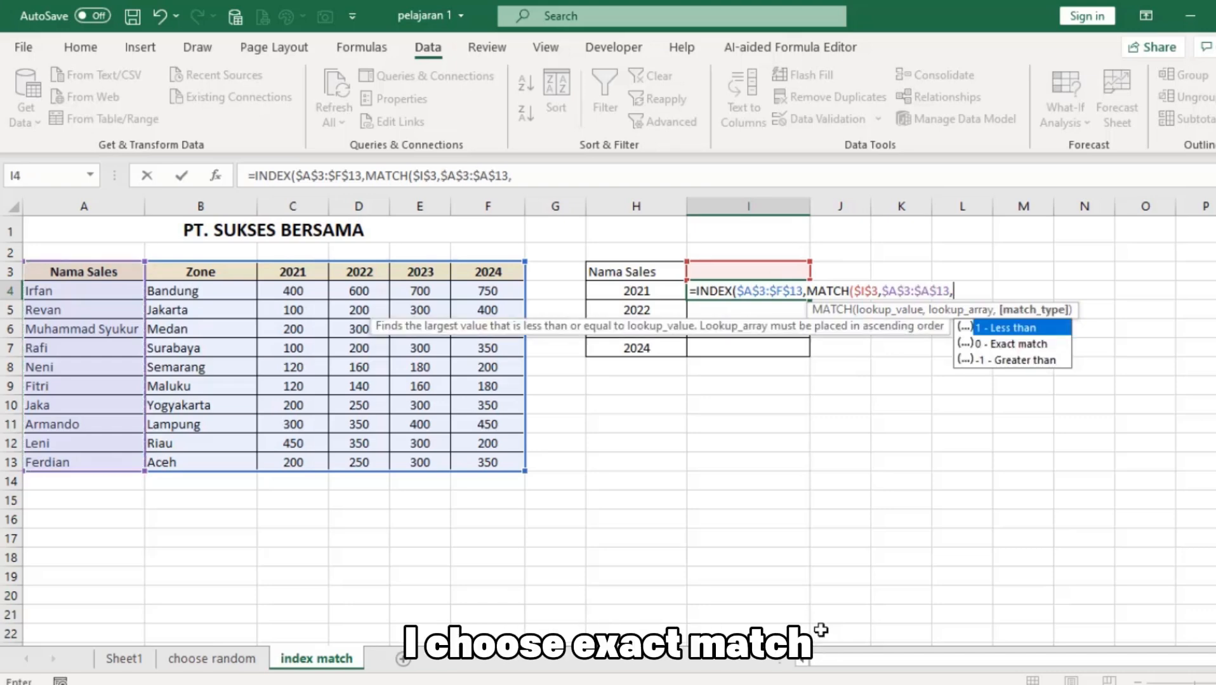
{"action": "double_click", "coordinate": [1031, 345]}
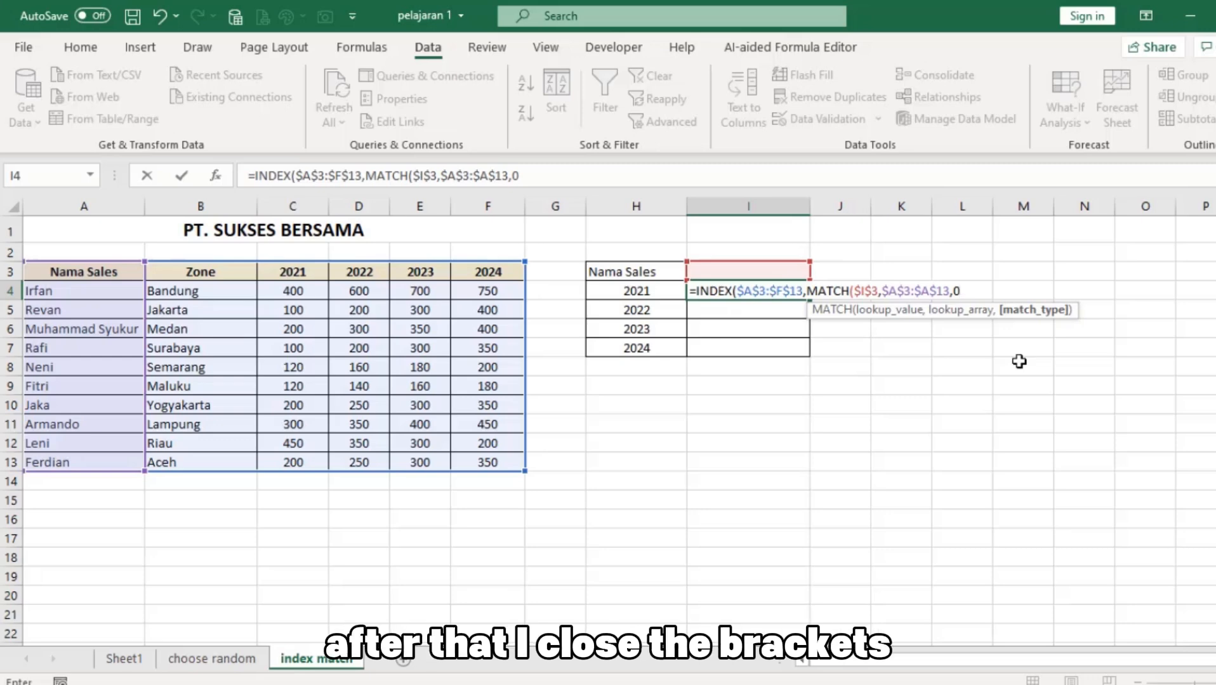
{"action": "type", "text": ")"}
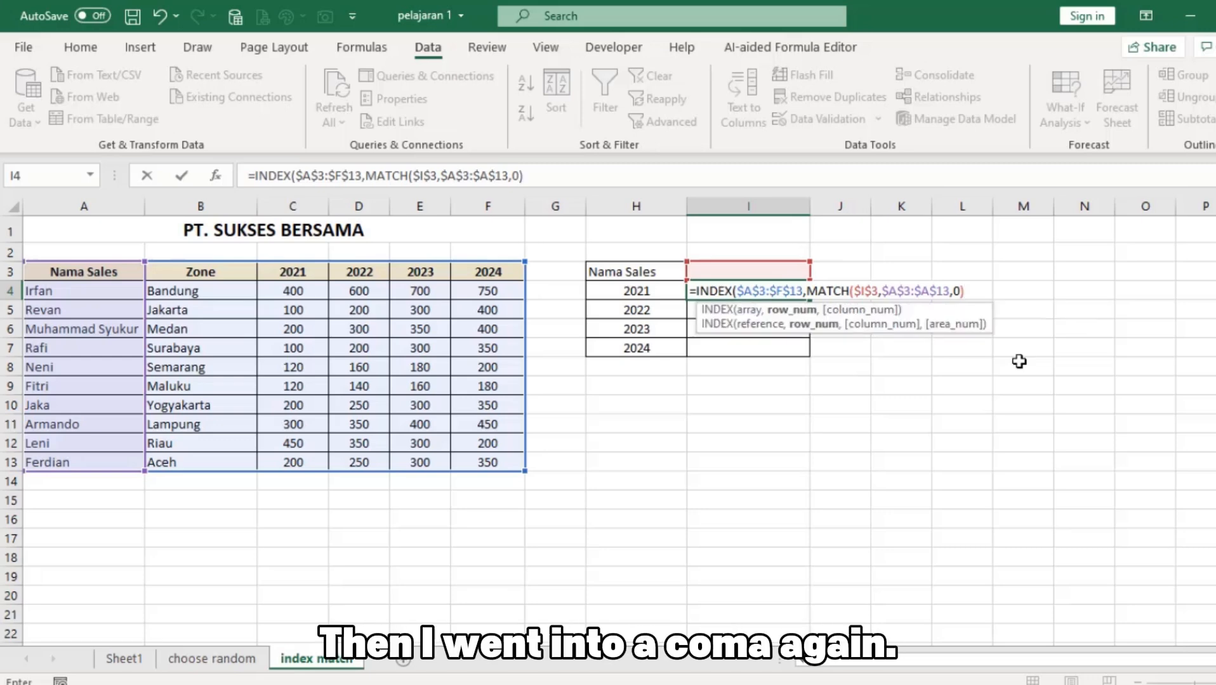
- Add MATCH(H4,$A$3:$F$3,0) as the INDEX column number, looking up the year in the header row with an exact match
{"action": "type", "text": ",mat"}
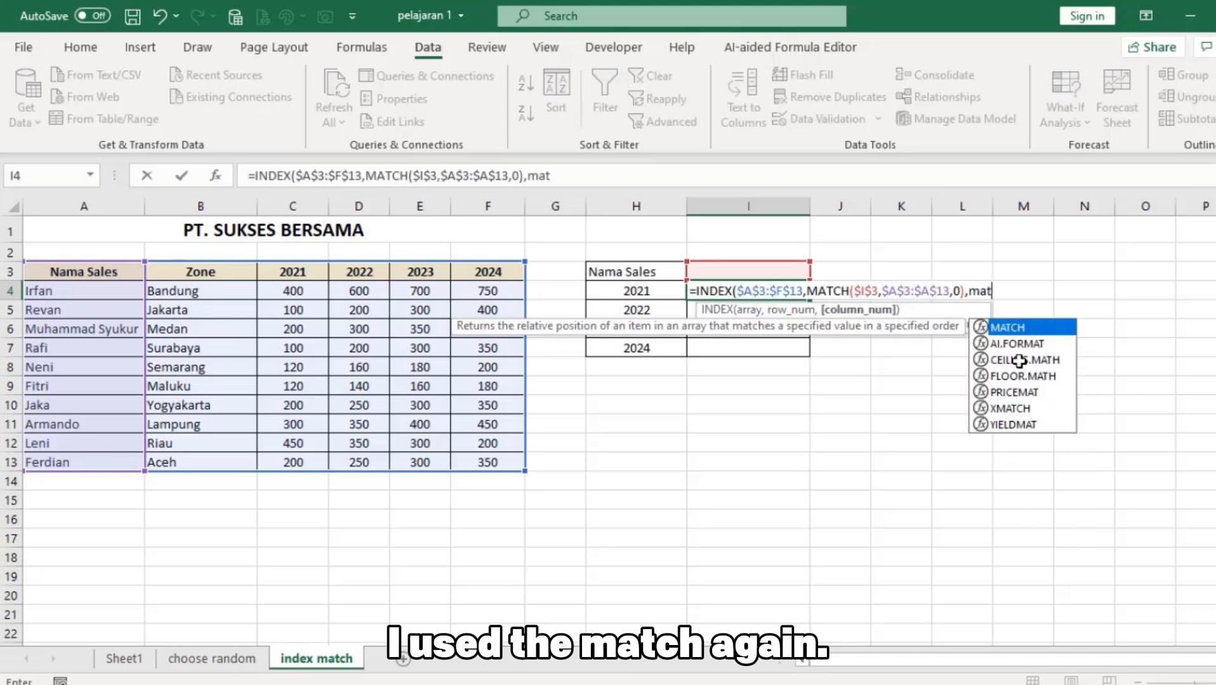
{"action": "type", "text": "ch"}
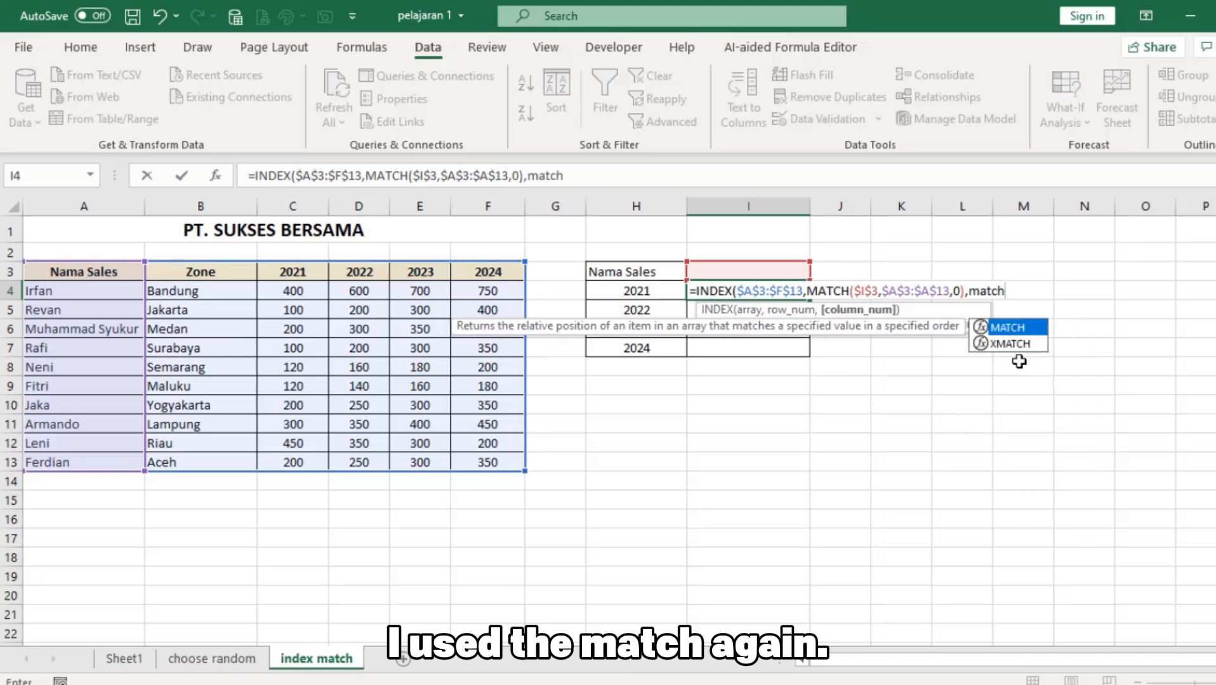
{"action": "double_click", "coordinate": [1027, 329]}
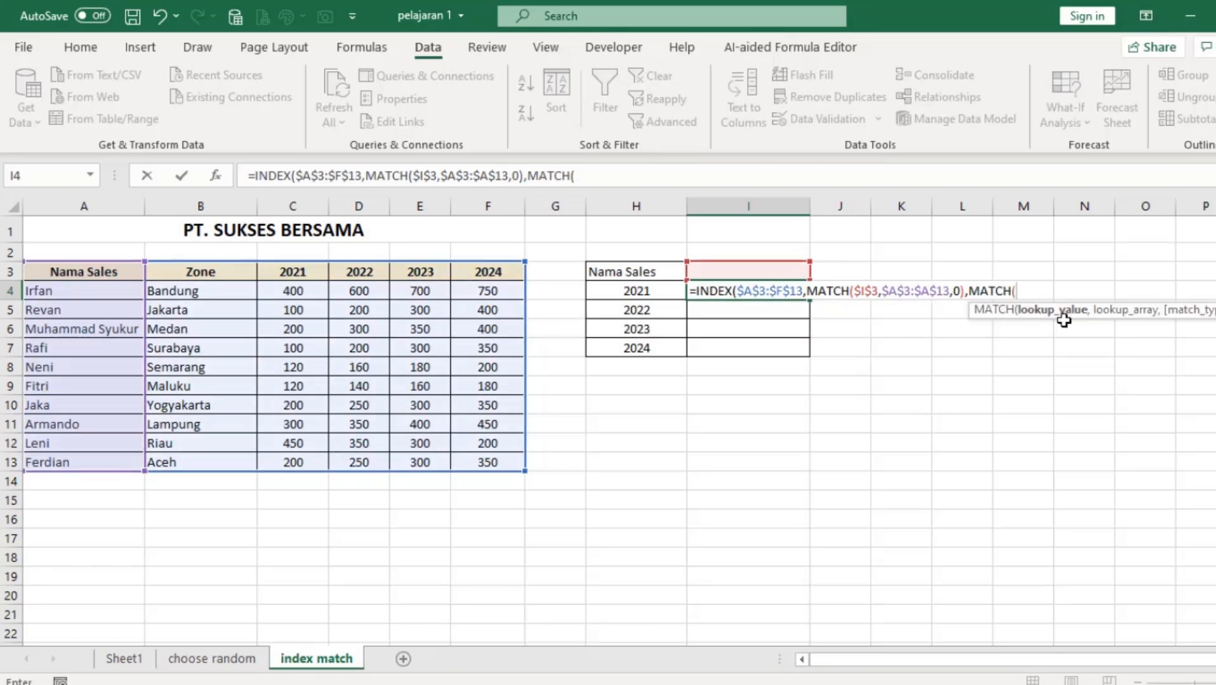
{"action": "left_click", "coordinate": [637, 291]}
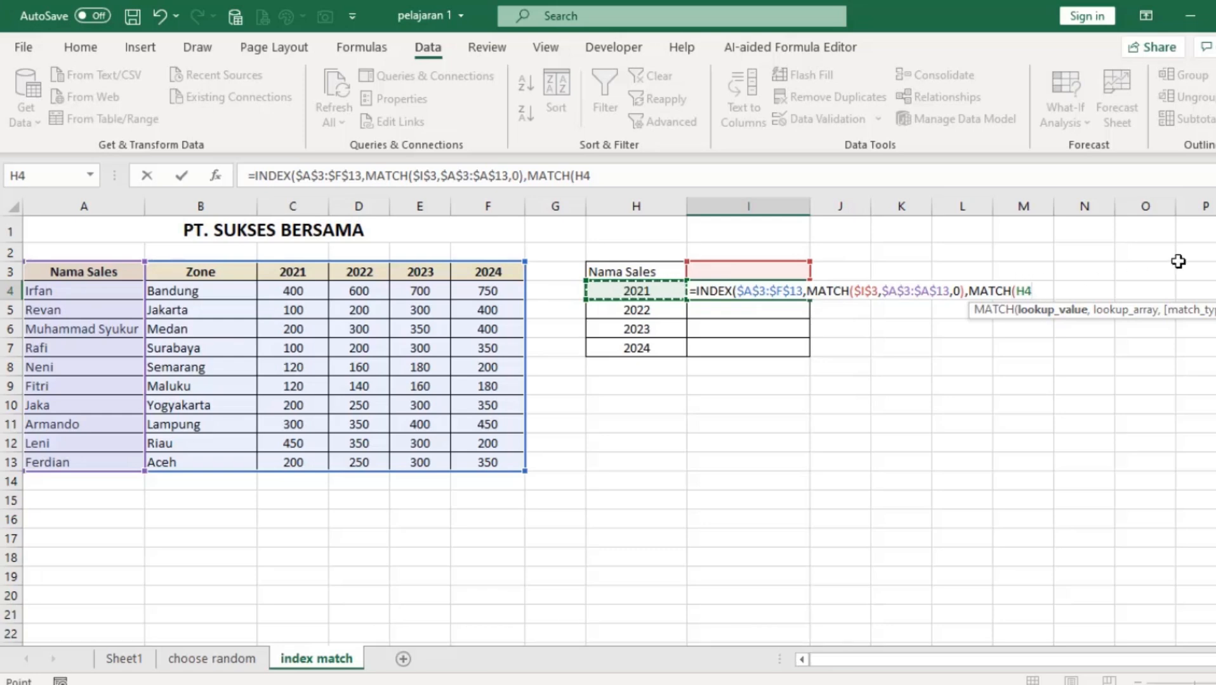
{"action": "type", "text": ","}
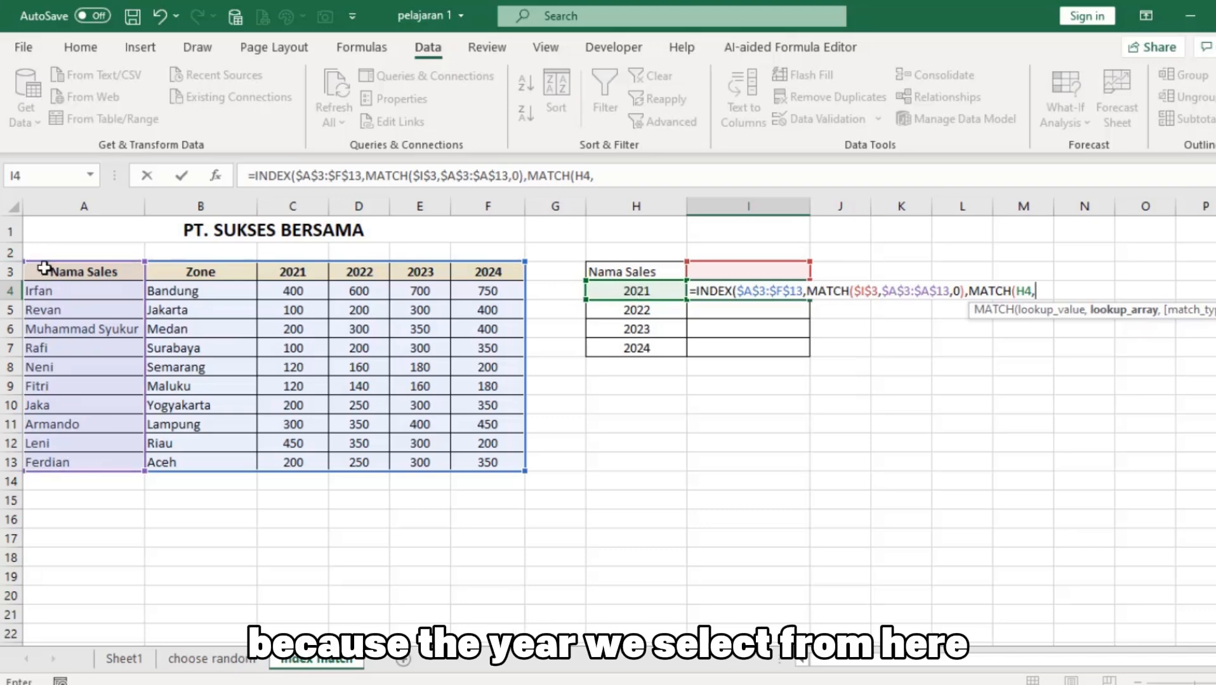
{"action": "left_click_drag", "start_coordinate": [45, 270], "coordinate": [487, 263]}
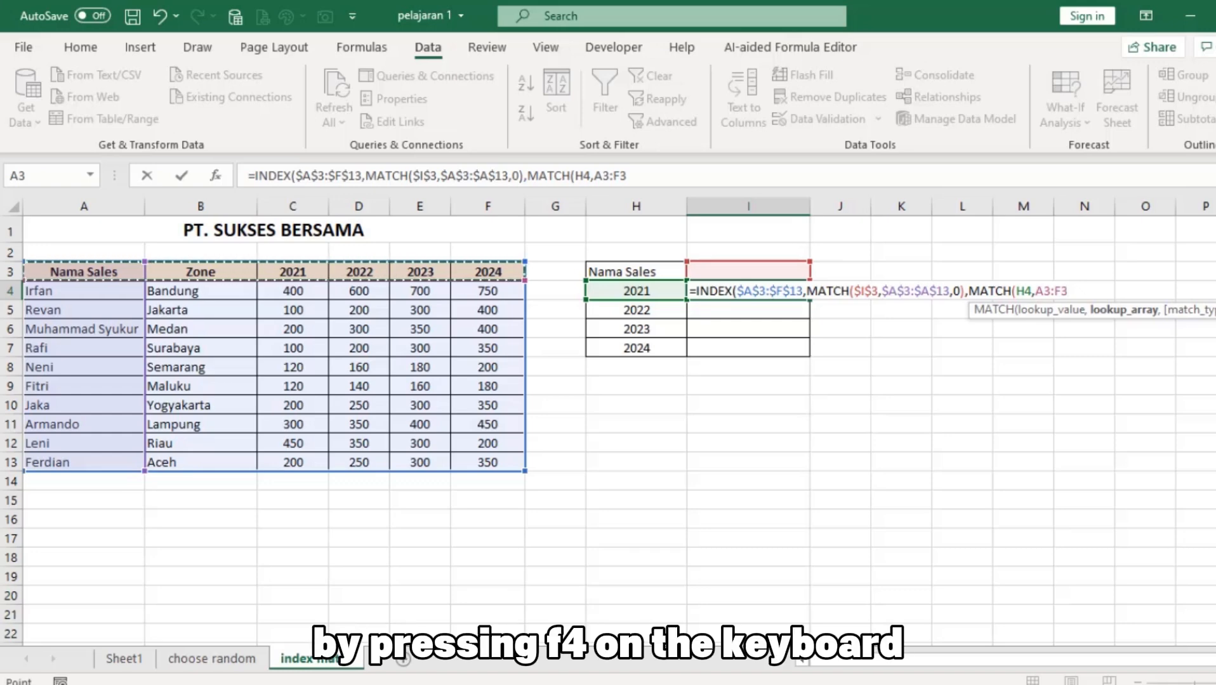
{"action": "key", "text": "F4"}
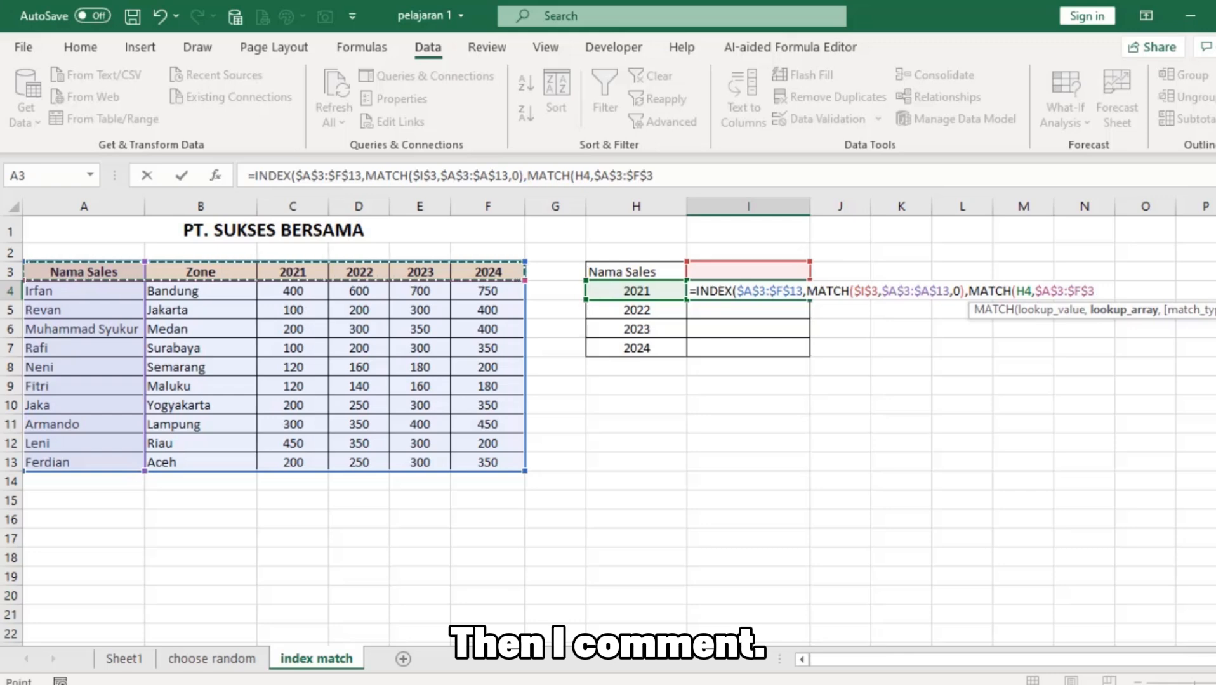
{"action": "type", "text": ",0"}
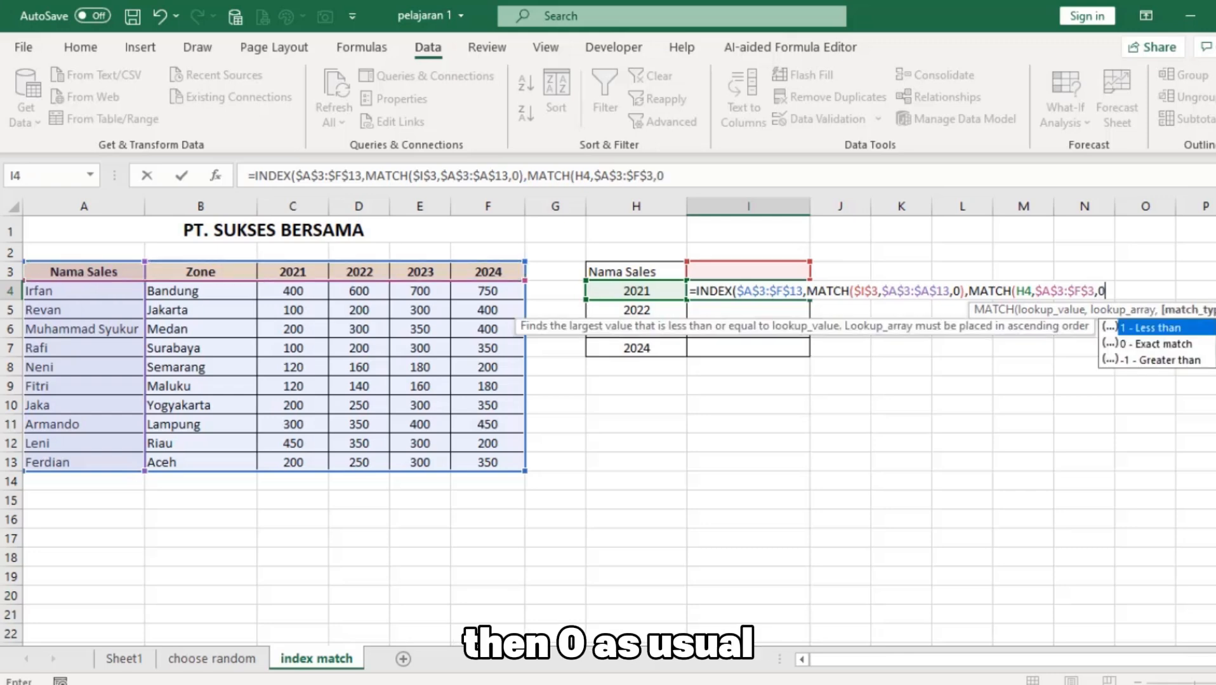
{"action": "double_click", "coordinate": [1168, 342]}
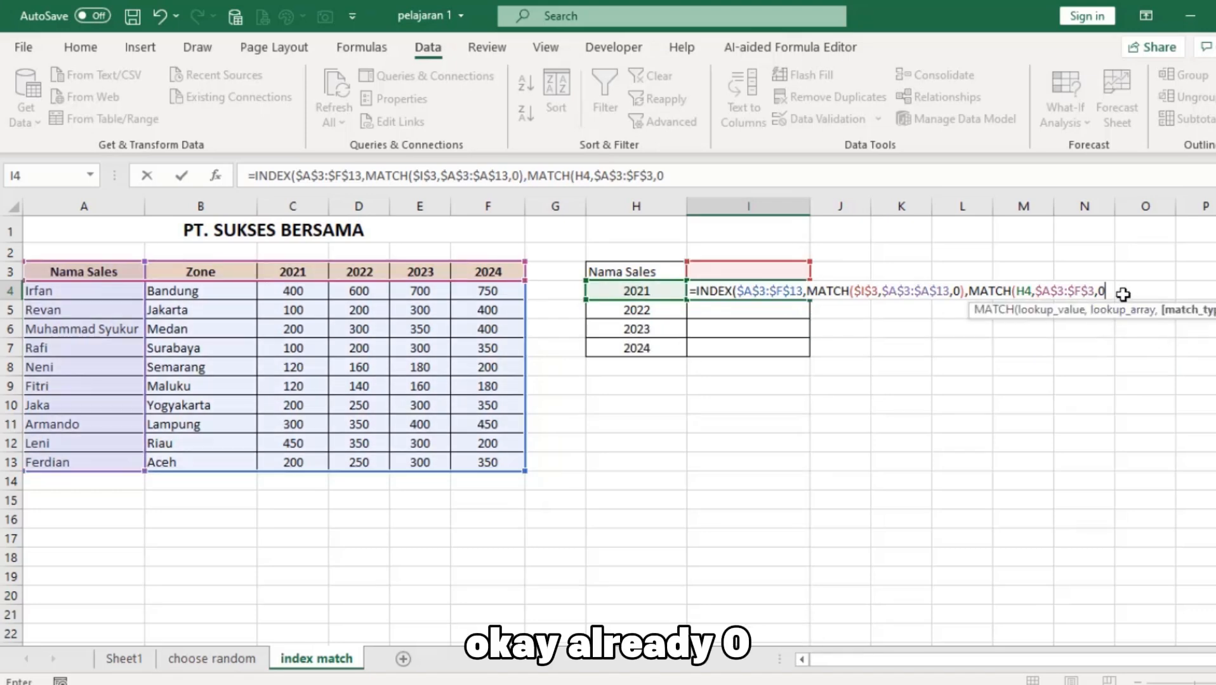
{"action": "left_click", "coordinate": [1016, 290]}
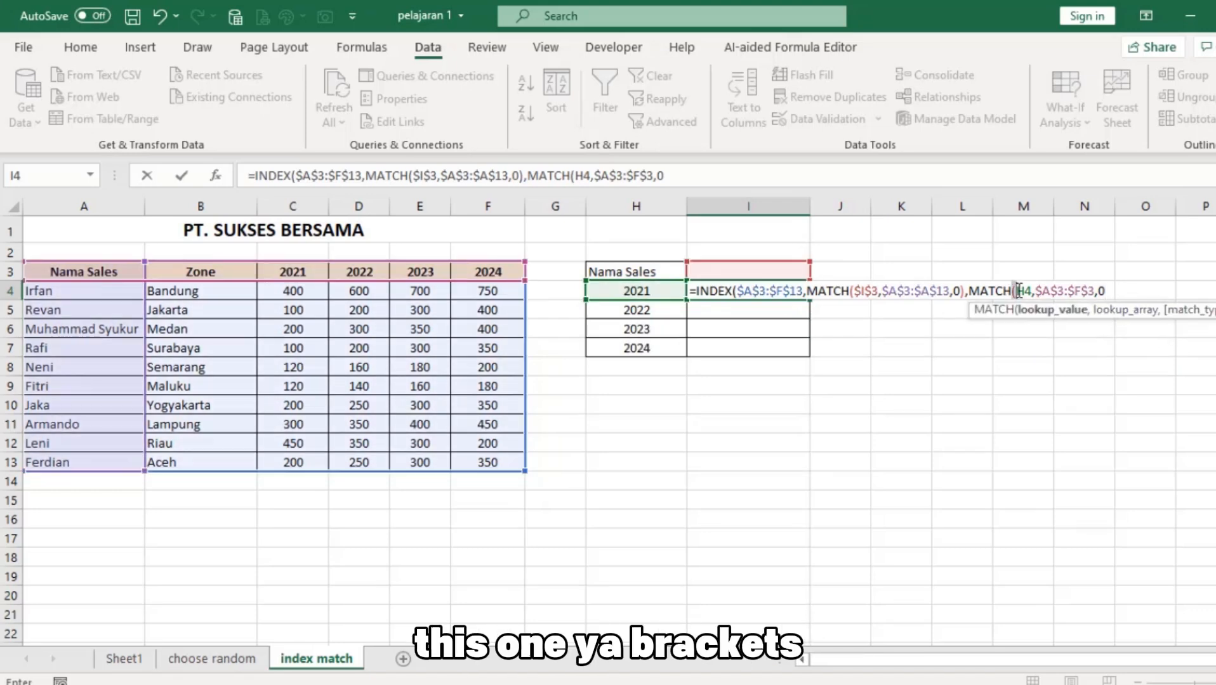
{"action": "left_click", "coordinate": [1107, 290]}
{"action": "type", "text": ")"}
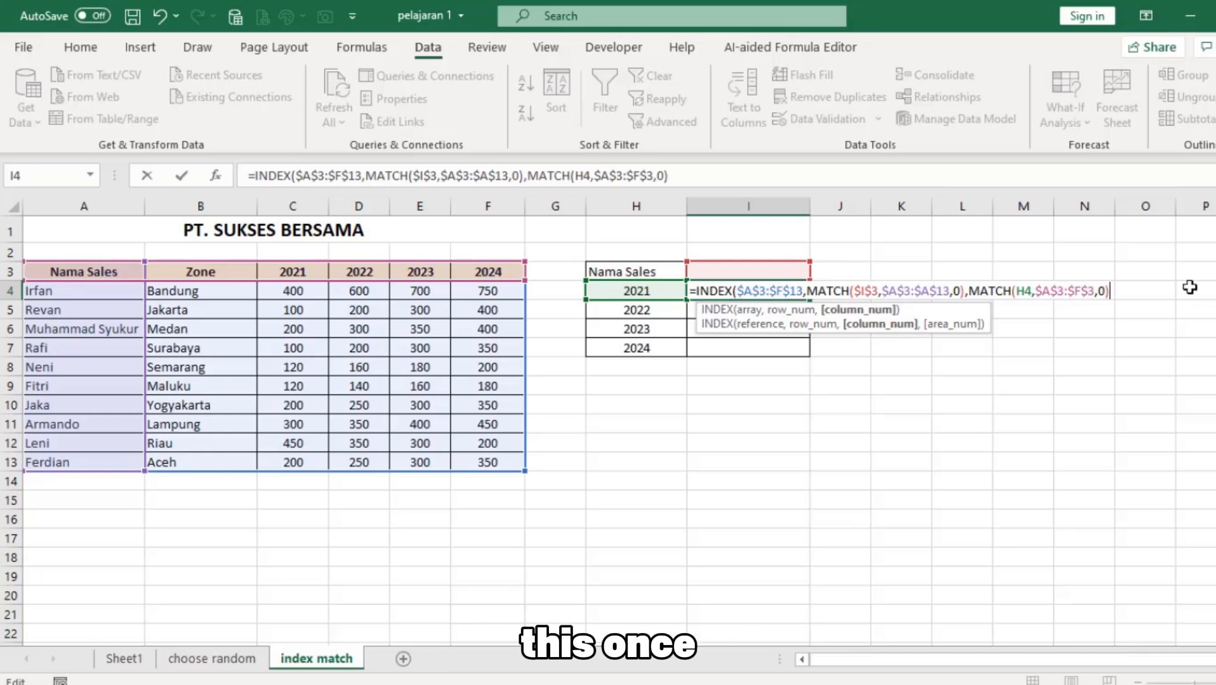
- Close the INDEX formula's final parenthesis in cell I4 and enter the completed INDEX MATCH formula
{"action": "type", "text": ")"}
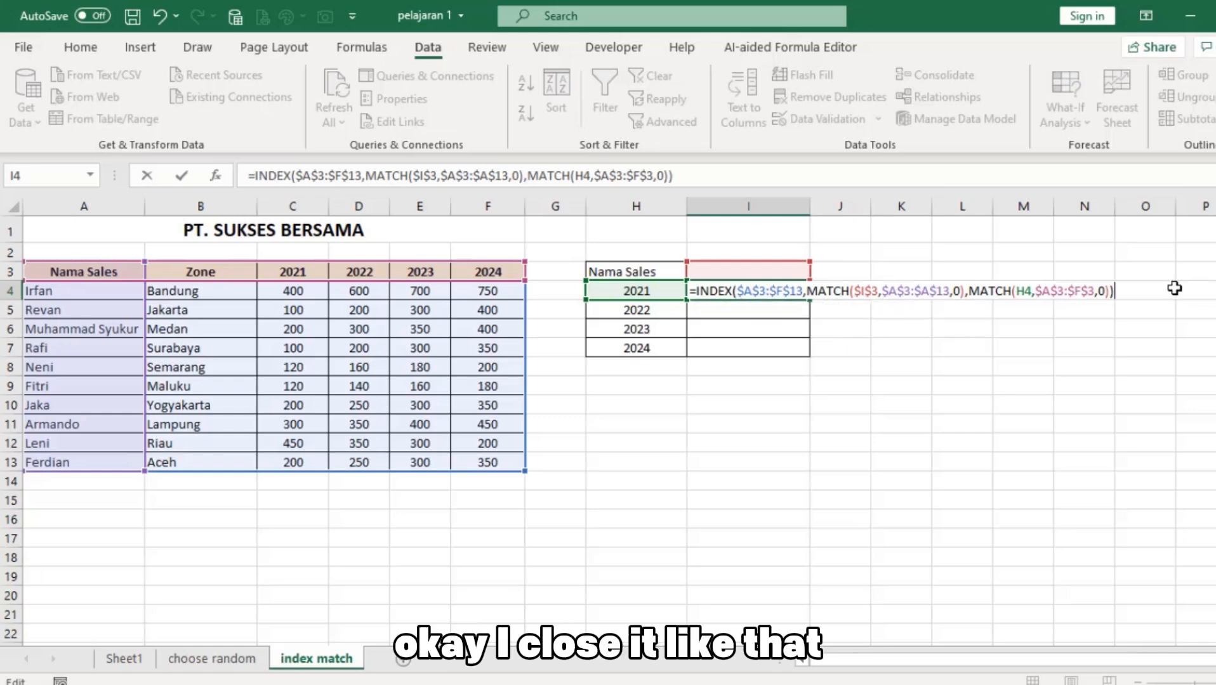
{"action": "key", "text": "Return"}
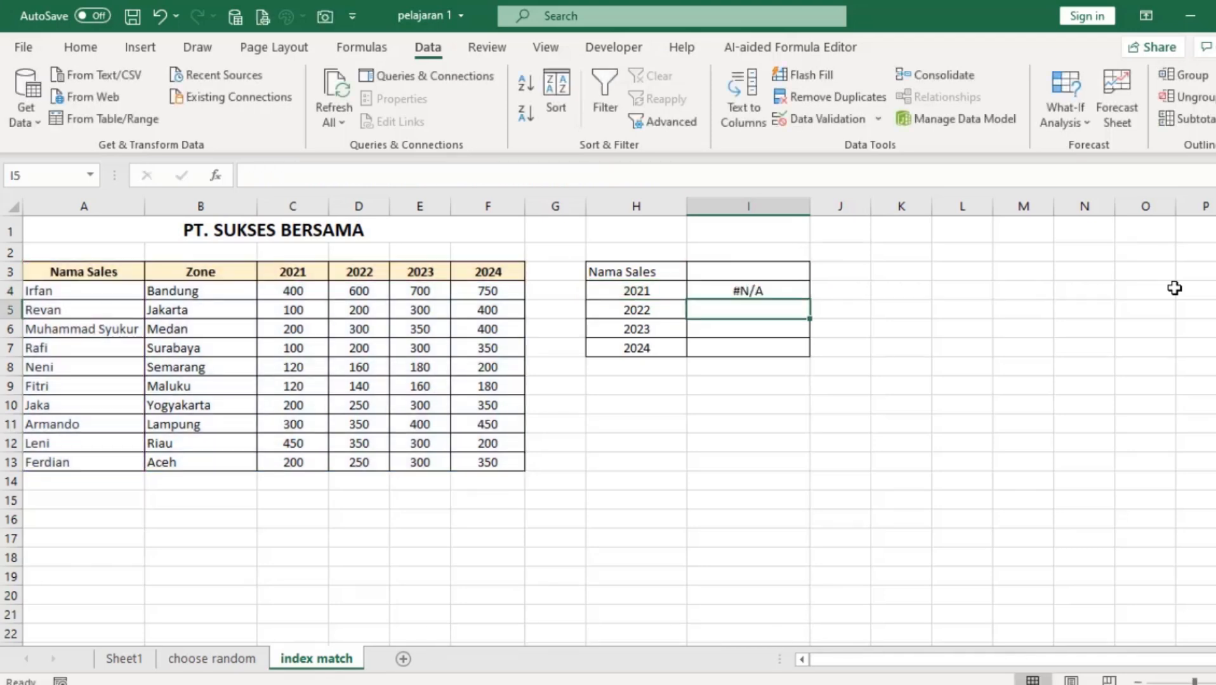
{"action": "left_click", "coordinate": [730, 289]}
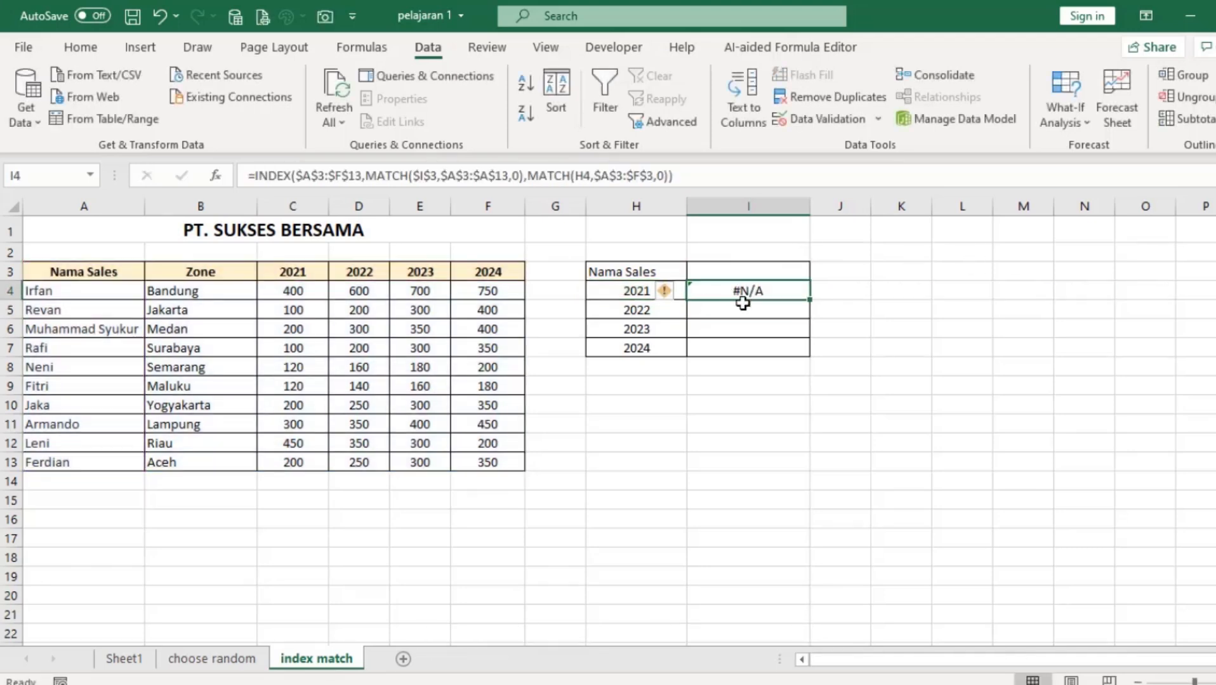
- Choose the second salesperson from cell I3's dropdown and check the 2021 result against cell C5 in the sales table
{"action": "left_click", "coordinate": [782, 274]}
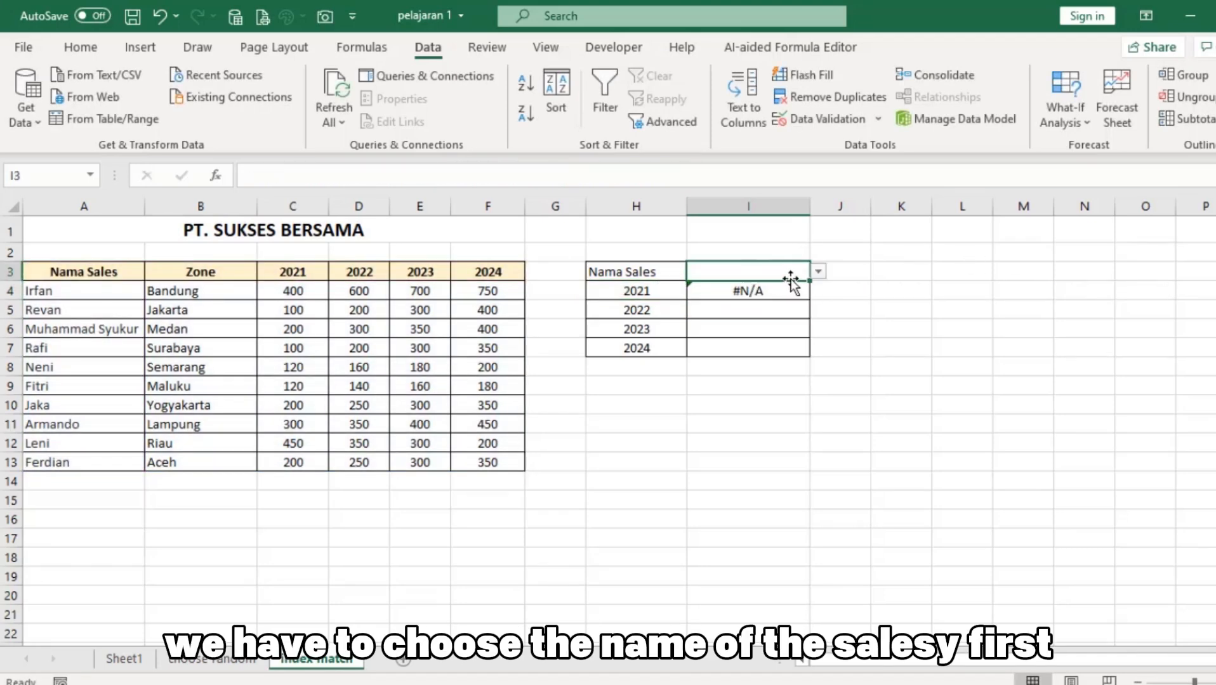
{"action": "left_click", "coordinate": [819, 272]}
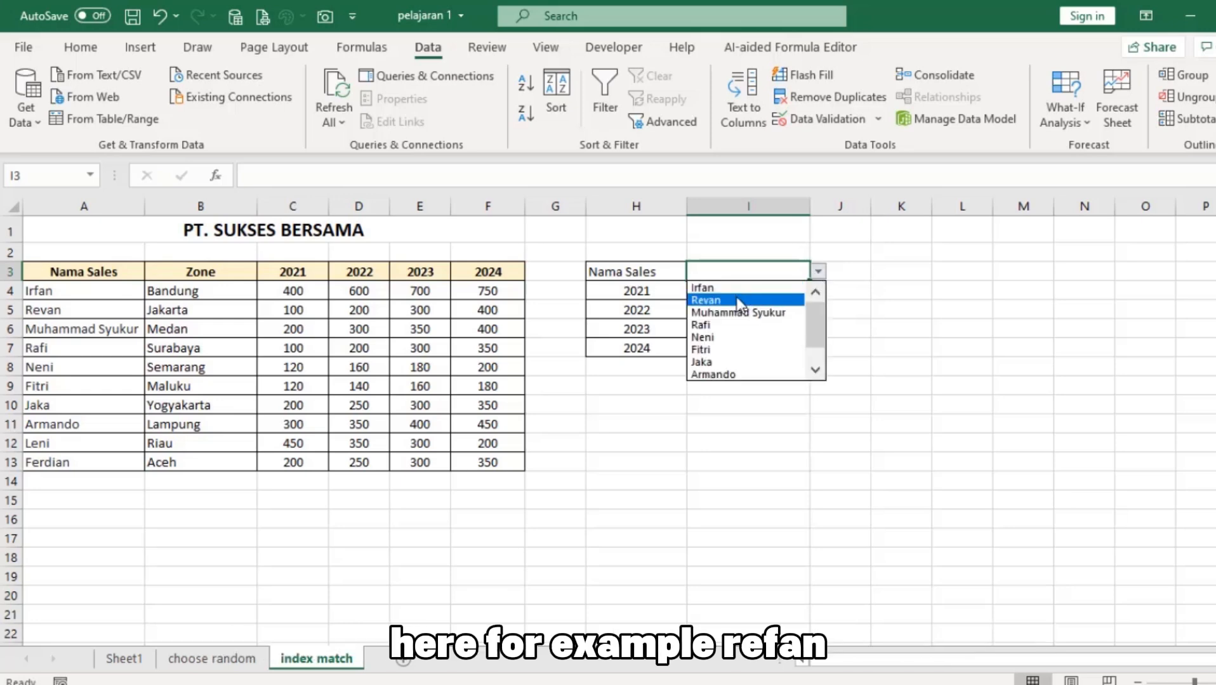
{"action": "left_click", "coordinate": [761, 300]}
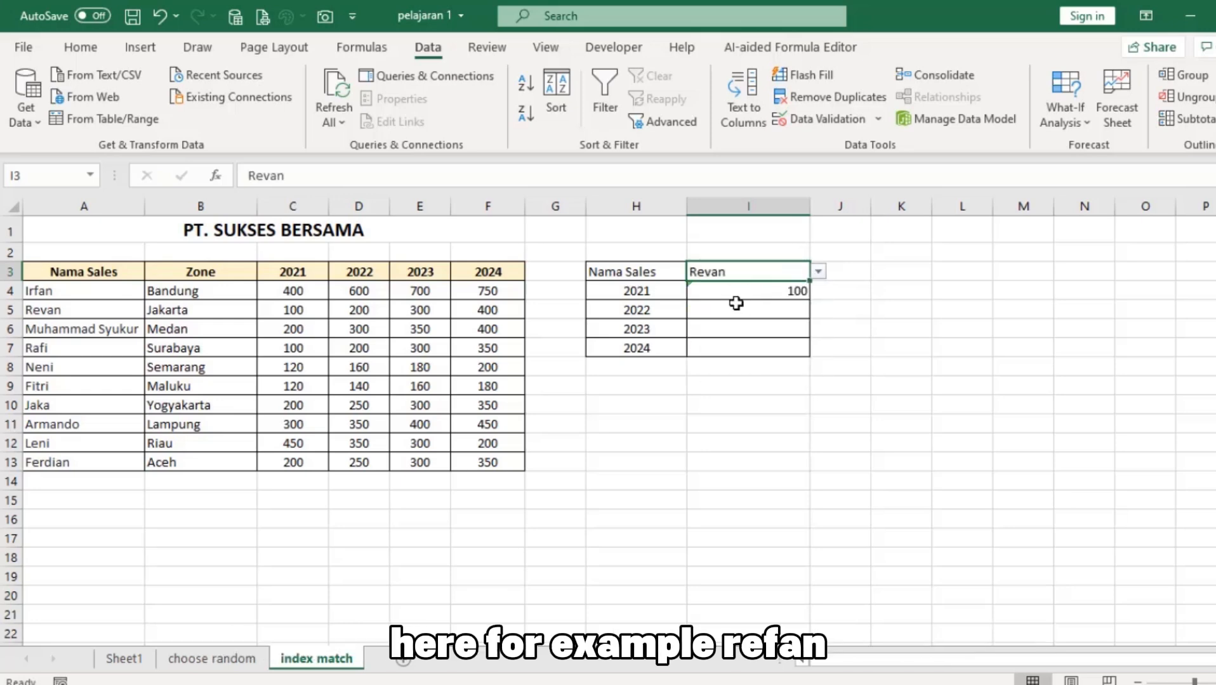
{"action": "left_click", "coordinate": [793, 292]}
{"action": "left_click", "coordinate": [792, 273]}
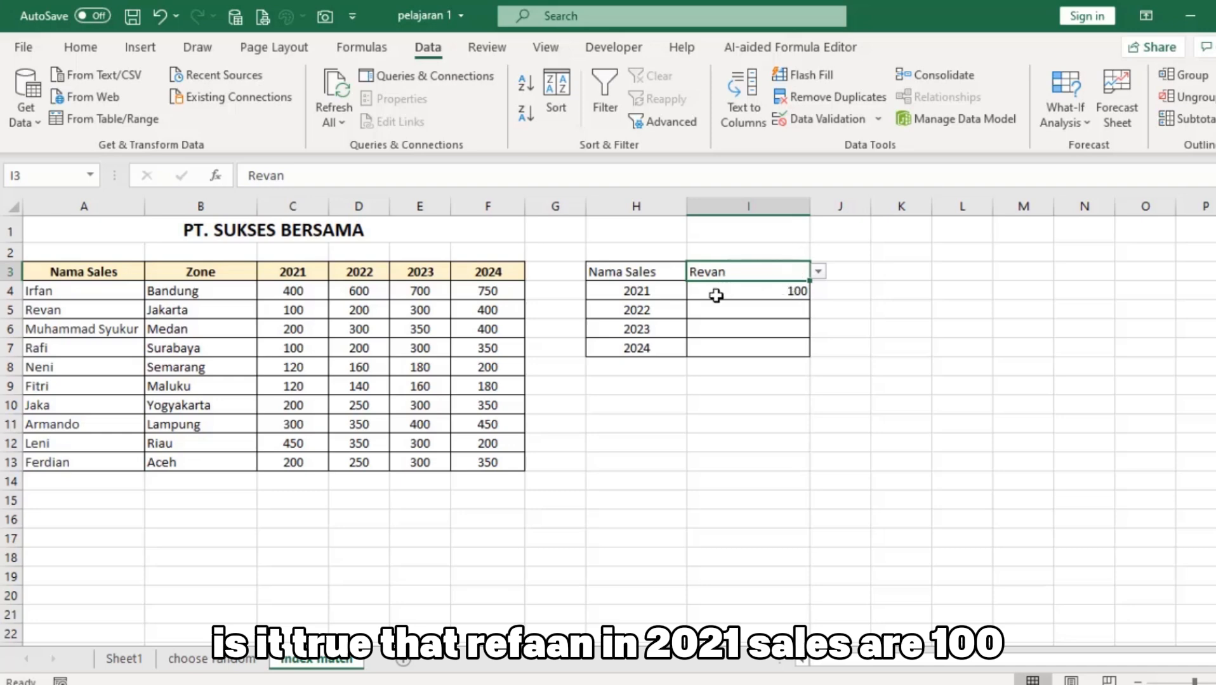
{"action": "left_click", "coordinate": [793, 292]}
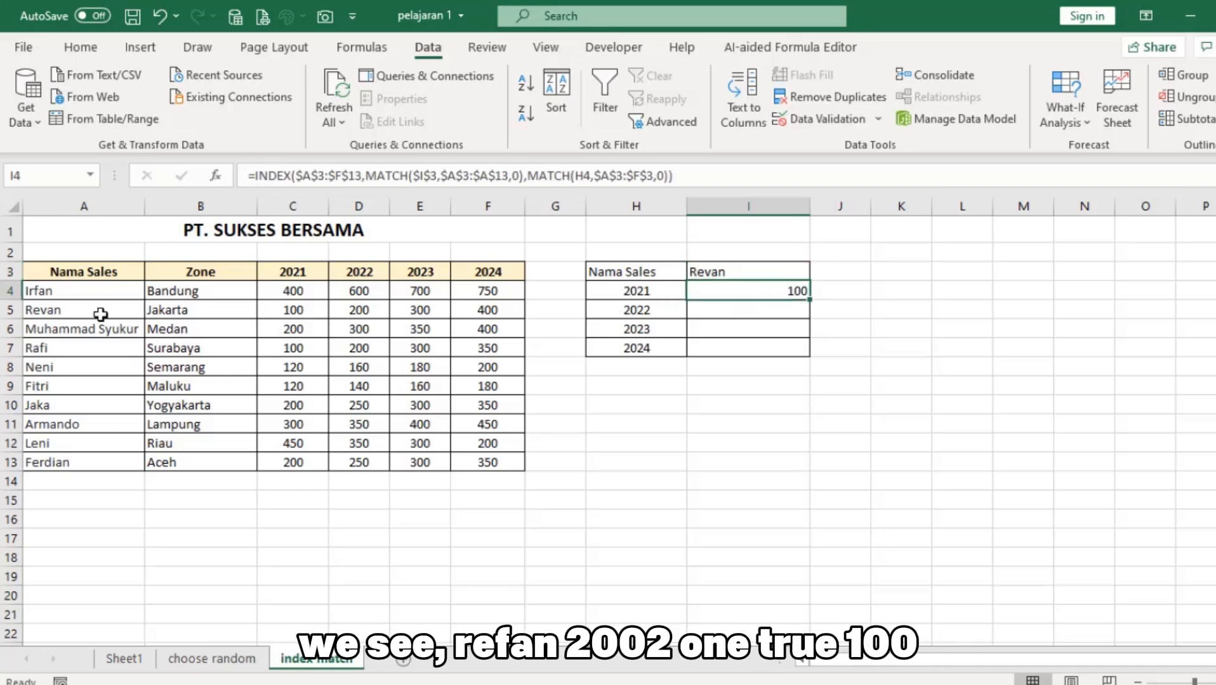
{"action": "left_click", "coordinate": [300, 312]}
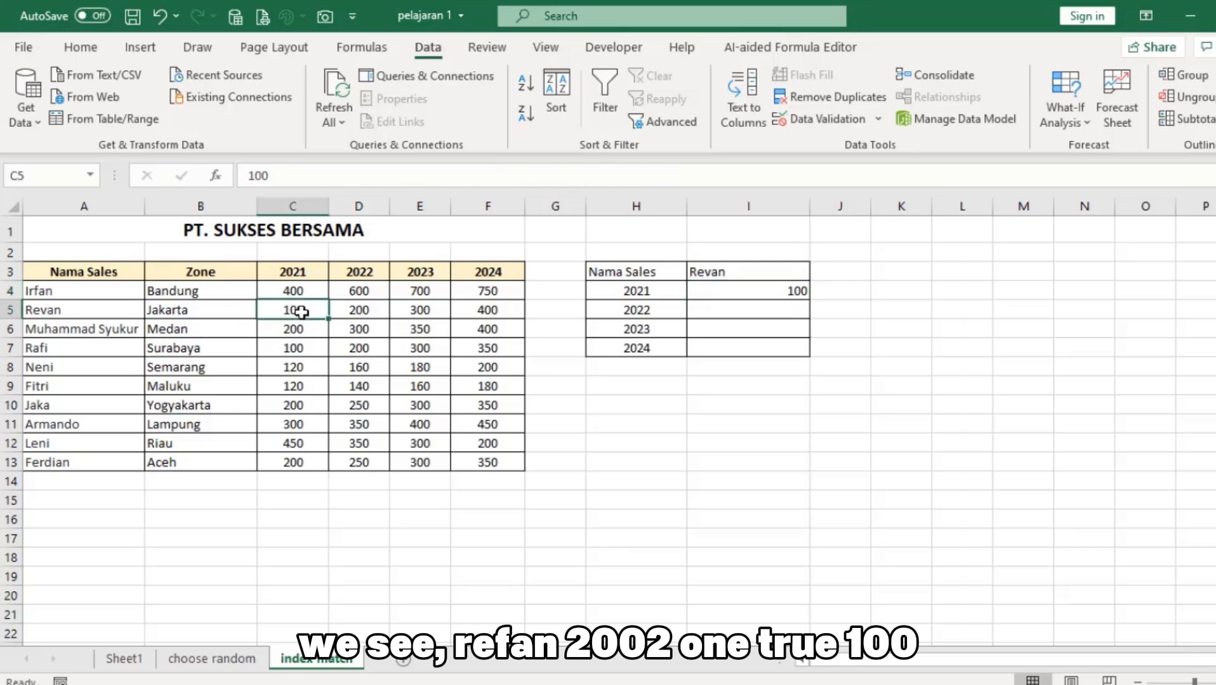
- Fill the INDEX MATCH formula from cell I4 down through I7 to cover the years 2022 to 2024
{"action": "left_click", "coordinate": [785, 293]}
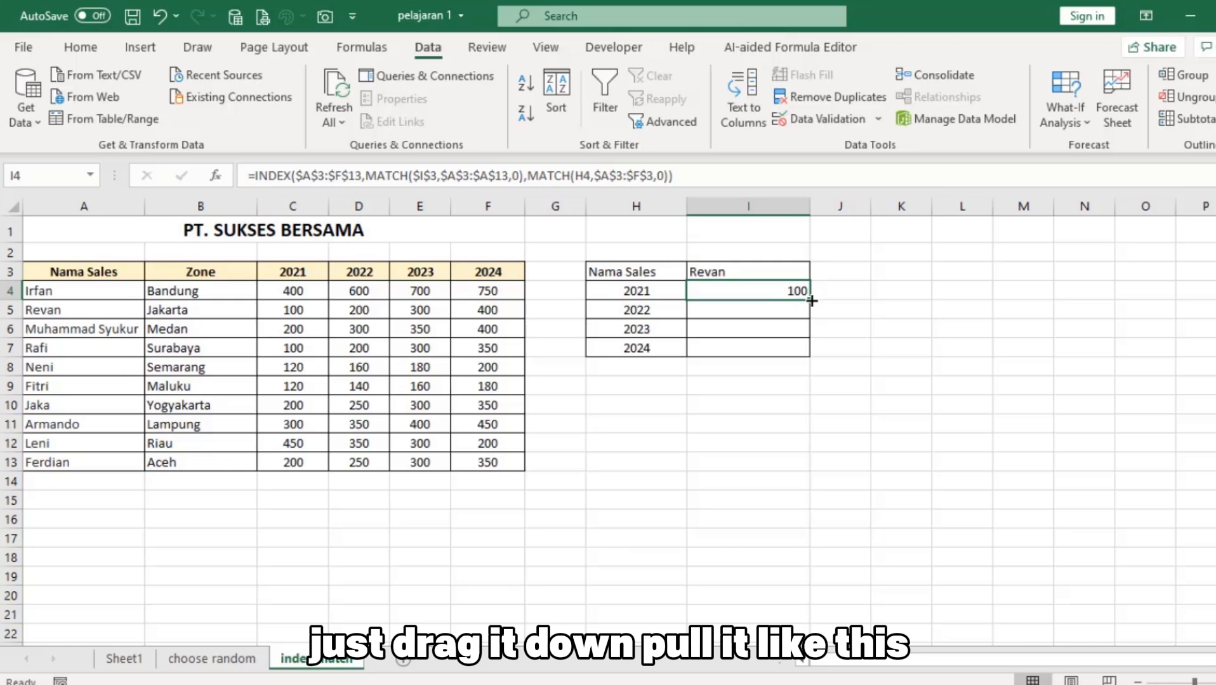
{"action": "left_click_drag", "start_coordinate": [810, 300], "coordinate": [806, 355]}
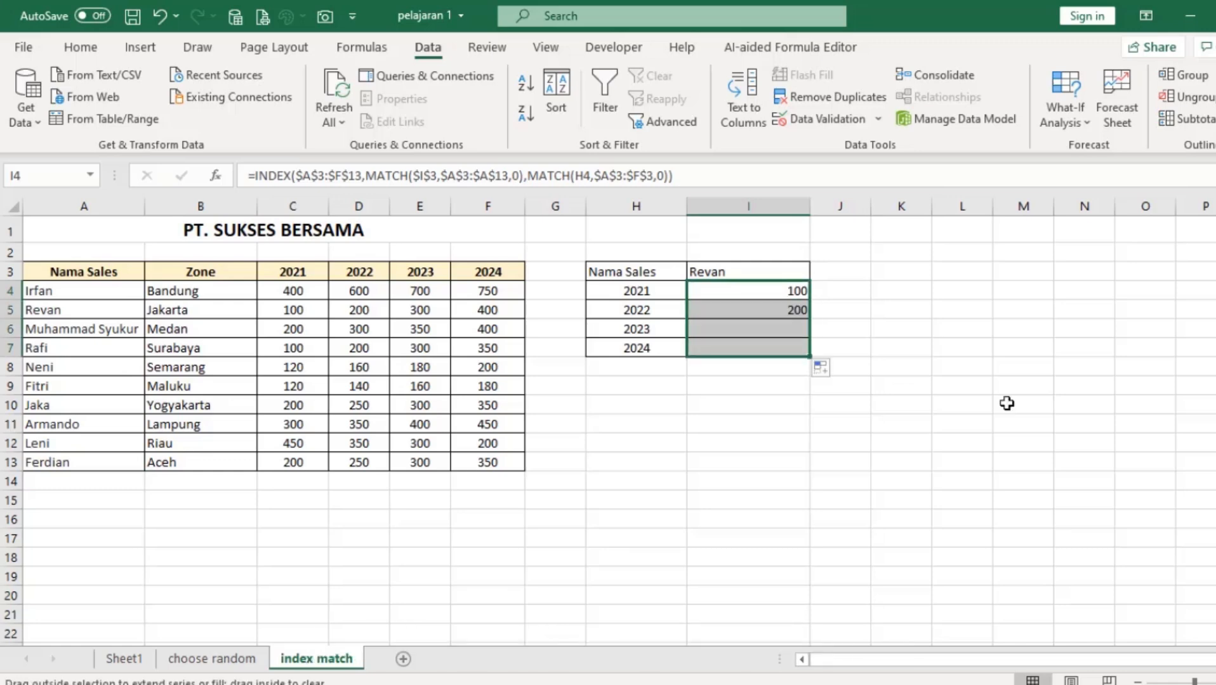
{"action": "left_click", "coordinate": [982, 327]}
- Compare the 2022, 2023 and 2024 lookup results with the chosen salesperson's figures in row 5 of the sales table
{"action": "left_click", "coordinate": [734, 272]}
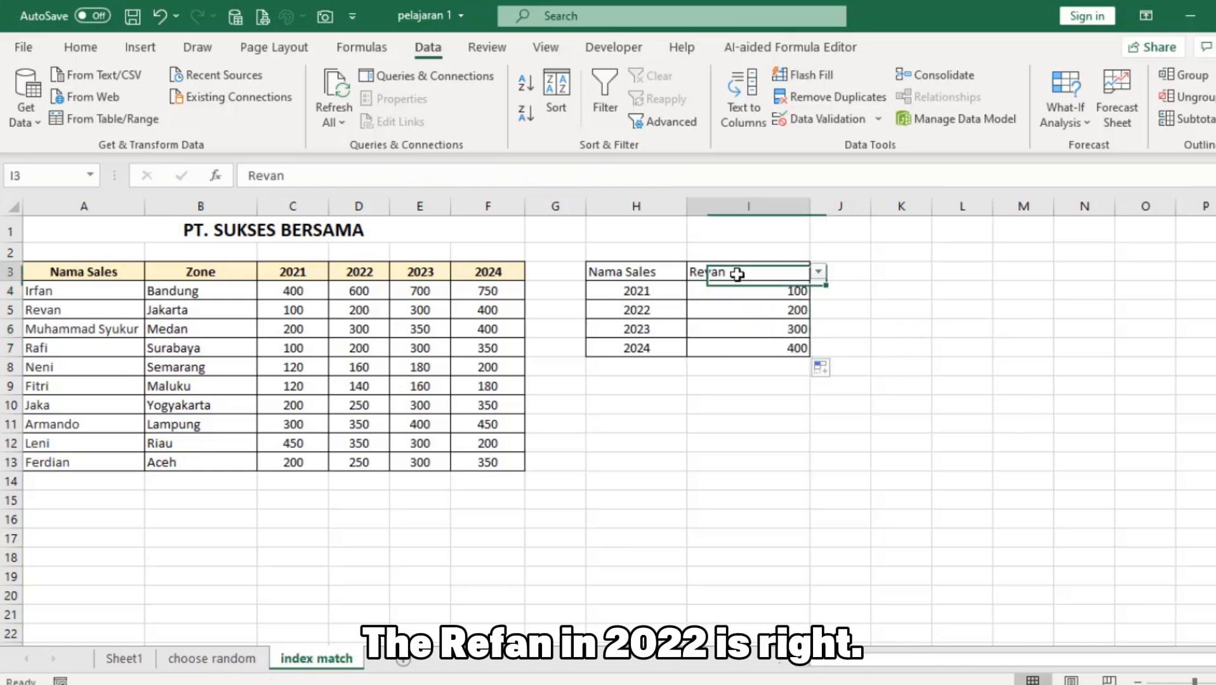
{"action": "left_click", "coordinate": [637, 310]}
{"action": "left_click", "coordinate": [792, 310]}
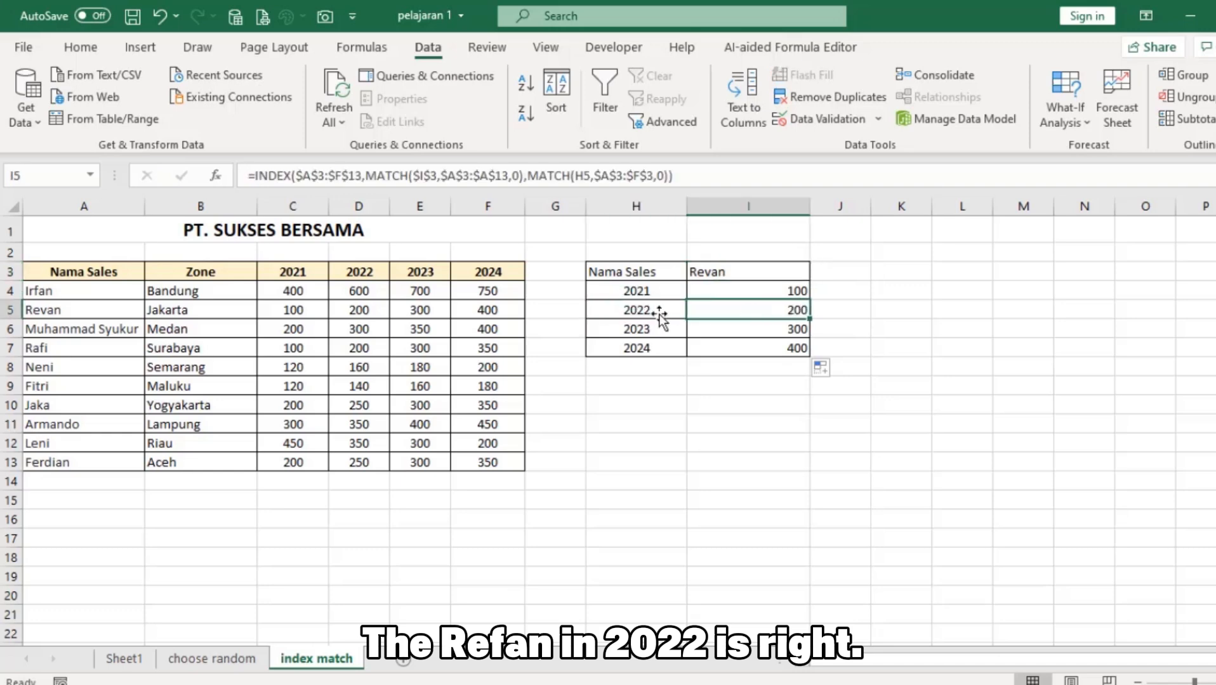
{"action": "left_click", "coordinate": [361, 313]}
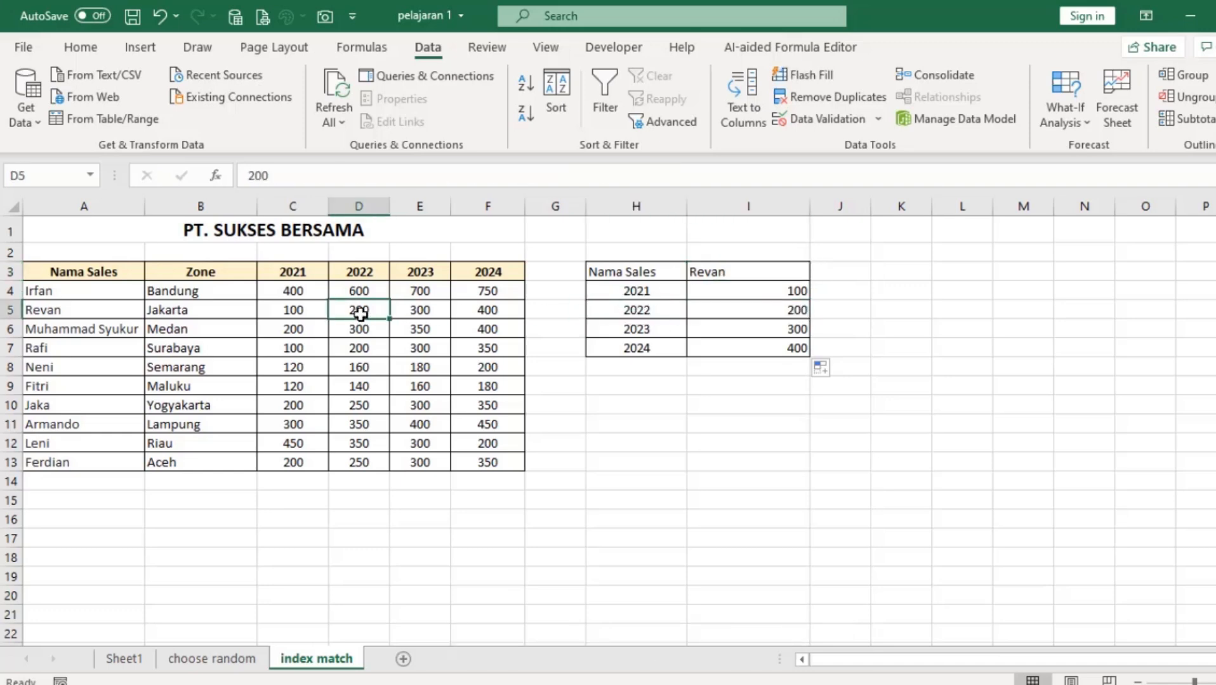
{"action": "left_click", "coordinate": [419, 311]}
{"action": "left_click", "coordinate": [798, 329]}
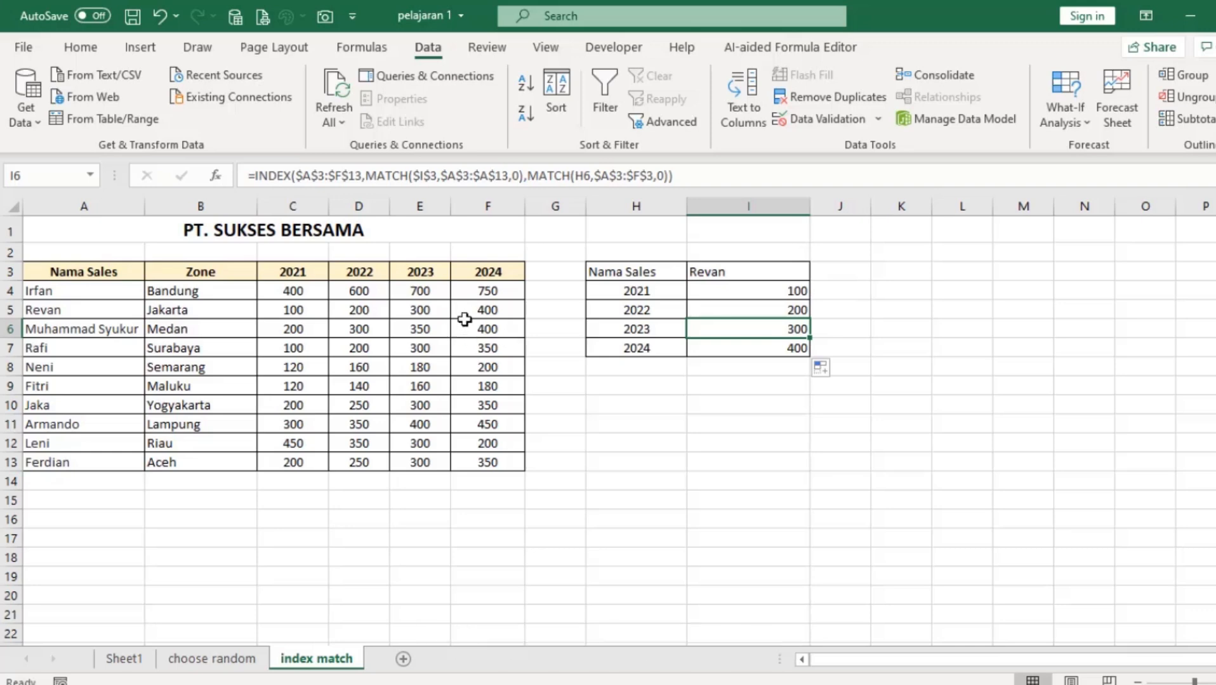
{"action": "left_click", "coordinate": [486, 311]}
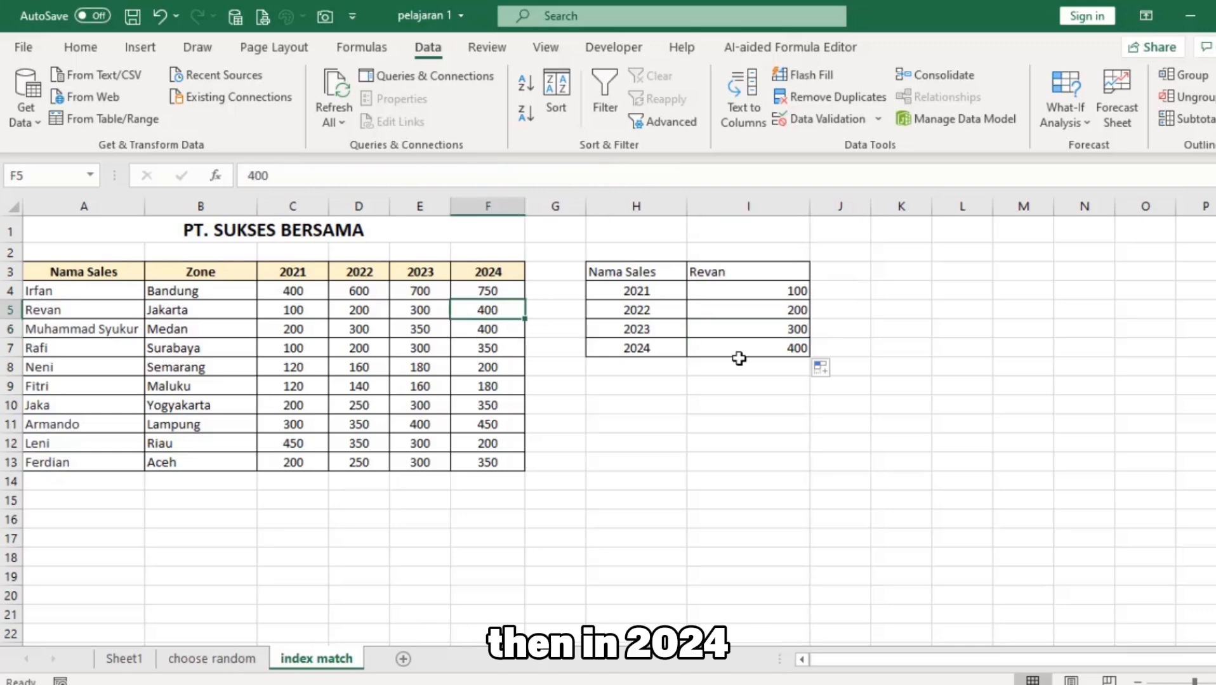
{"action": "left_click", "coordinate": [792, 348]}
- Change the salesperson in cell I3 to the first name in the dropdown list
{"action": "left_click", "coordinate": [768, 272]}
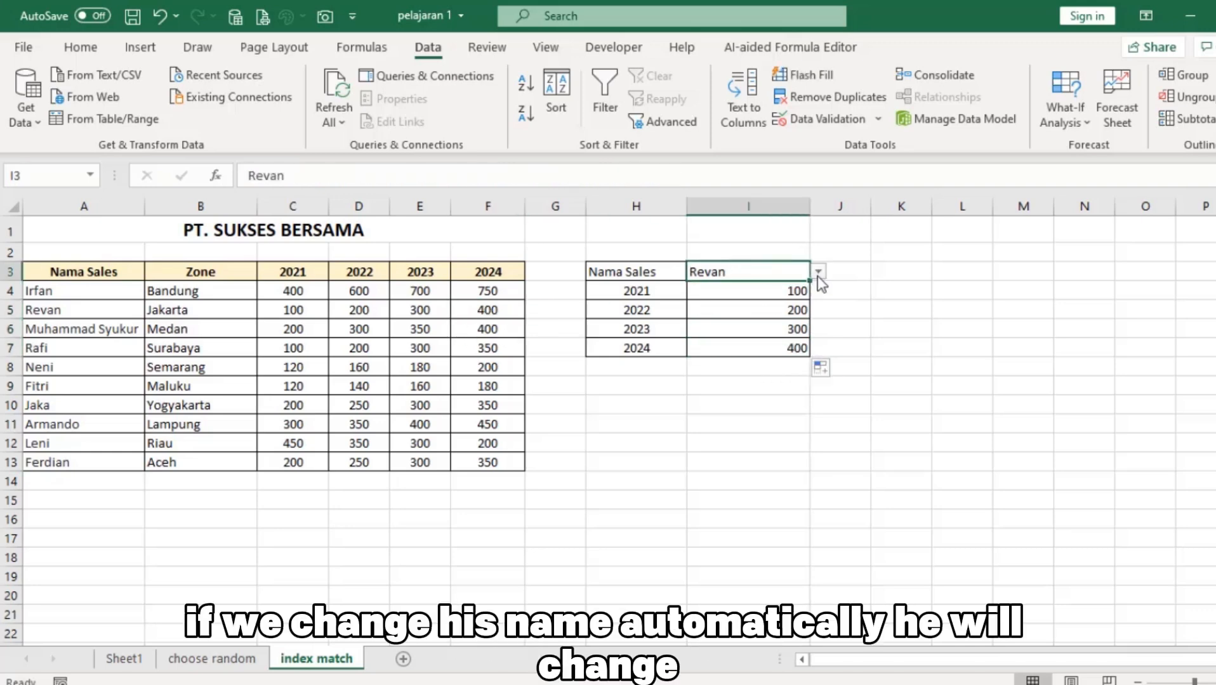
{"action": "left_click", "coordinate": [818, 273]}
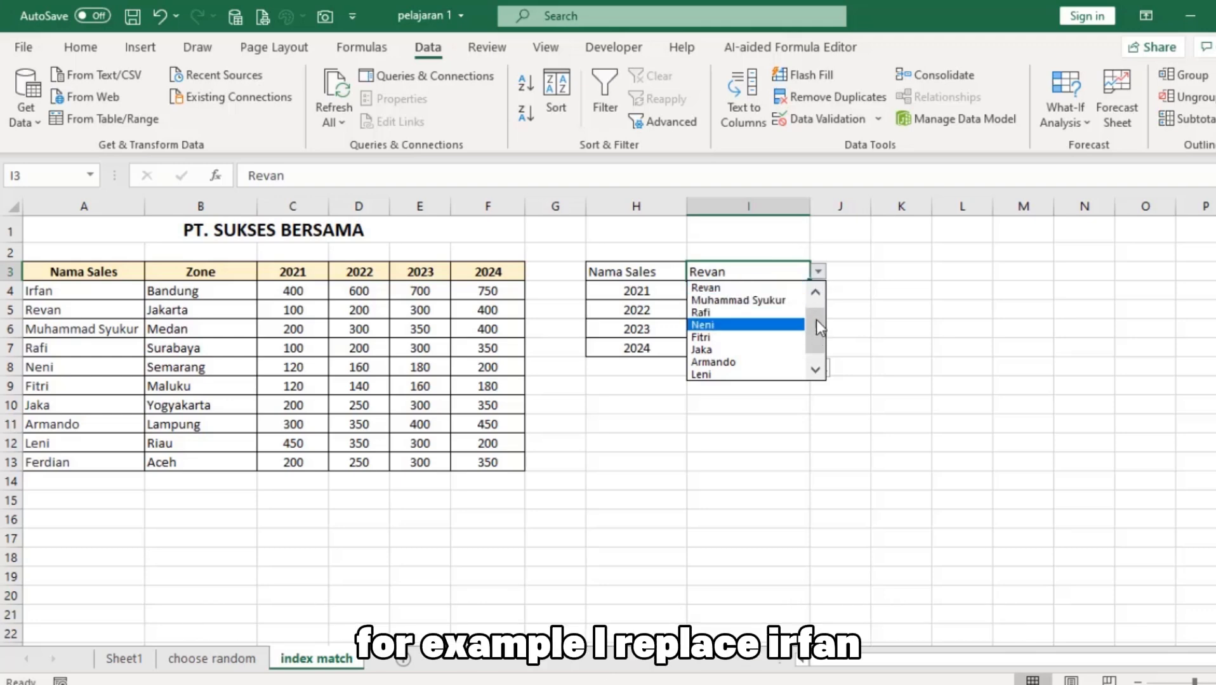
{"action": "left_click", "coordinate": [814, 293]}
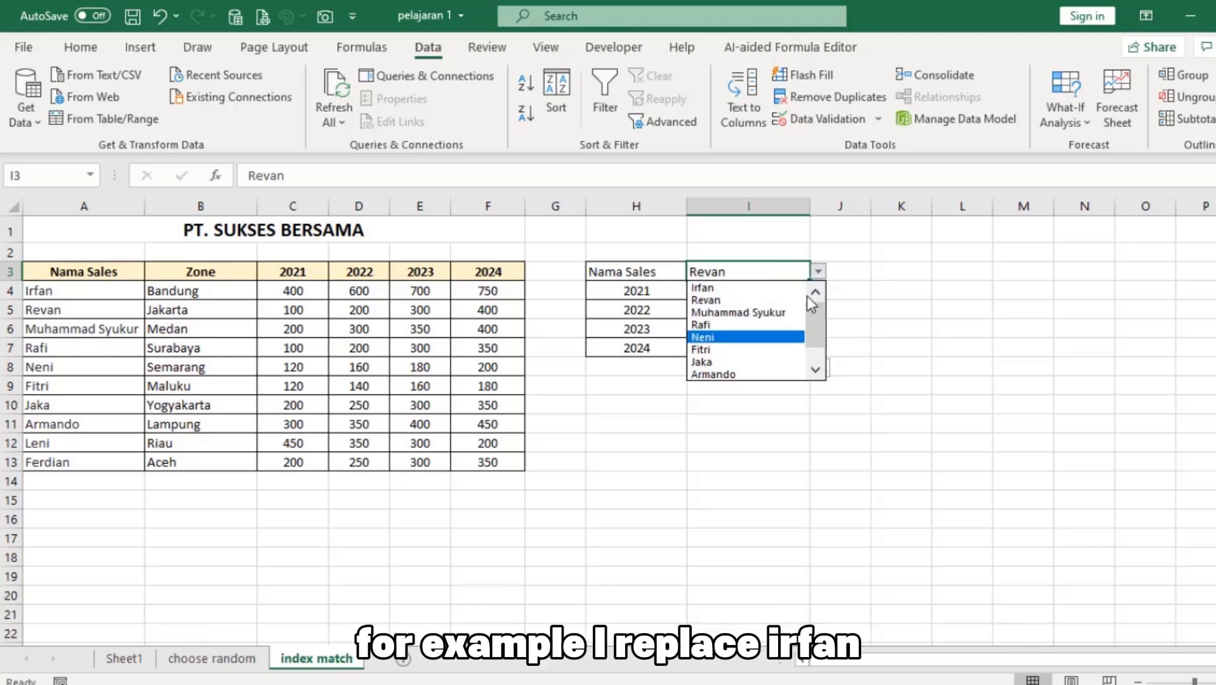
{"action": "left_click", "coordinate": [718, 289]}
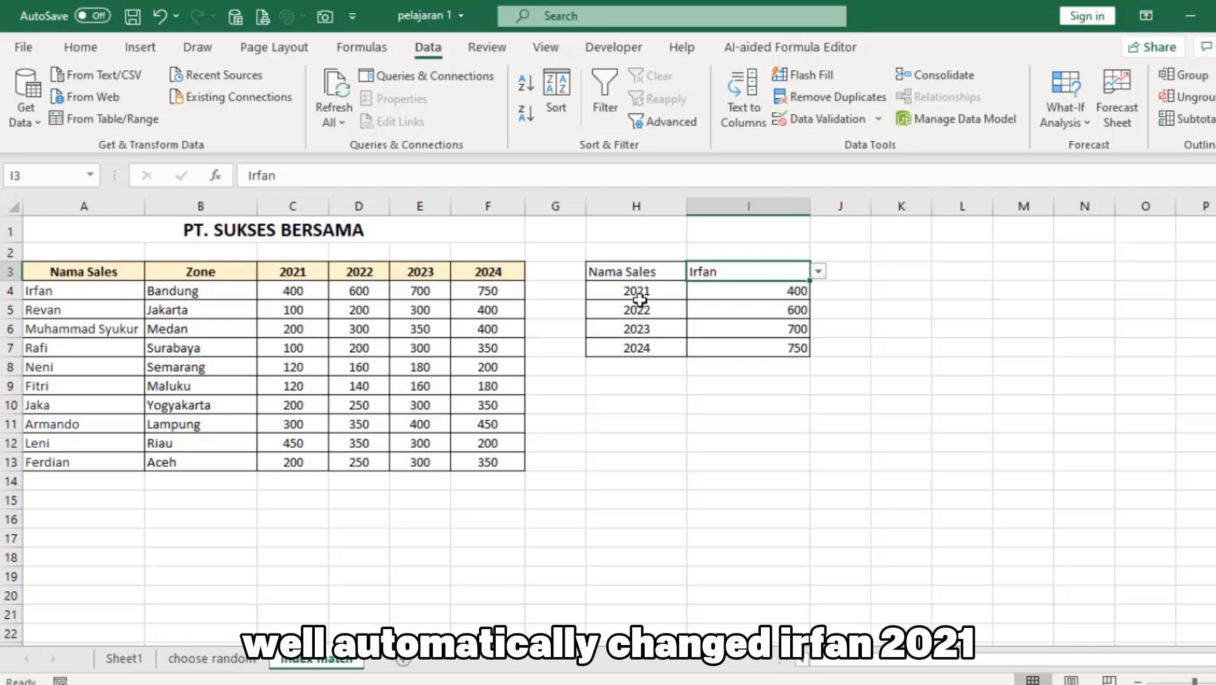
- Compare the 2021 to 2024 lookup results in I4:I7 with the chosen salesperson's figures in row 4 of the sales table
{"action": "left_click", "coordinate": [772, 298]}
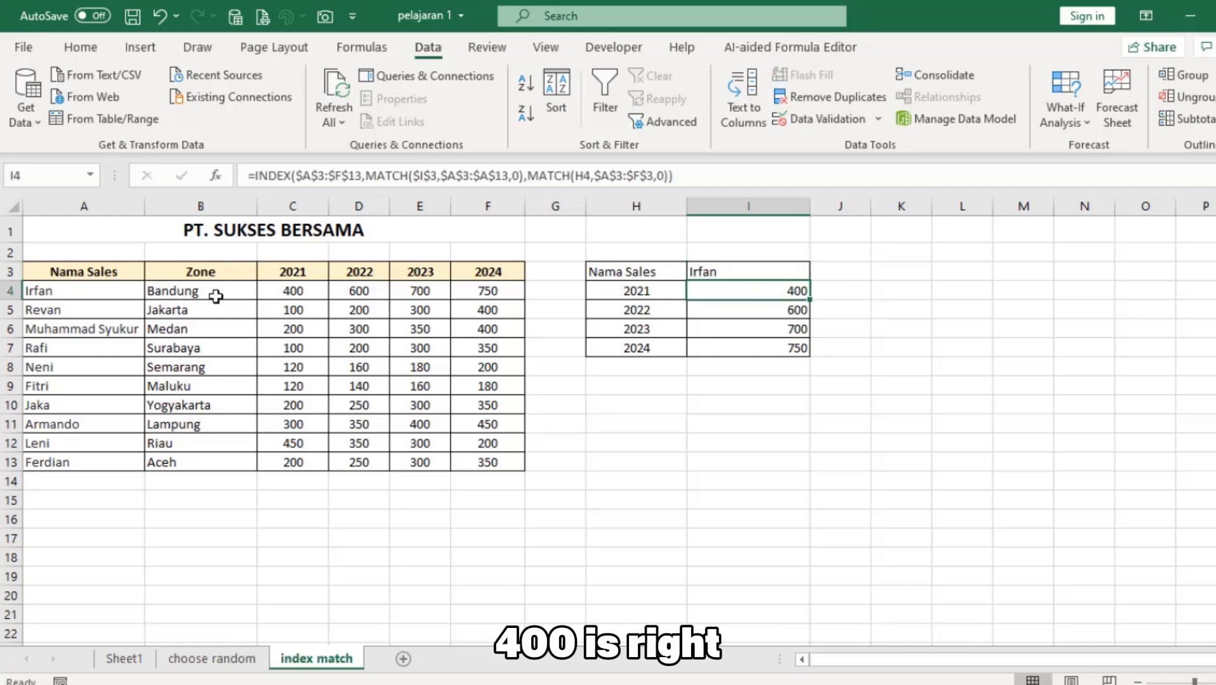
{"action": "left_click", "coordinate": [297, 291]}
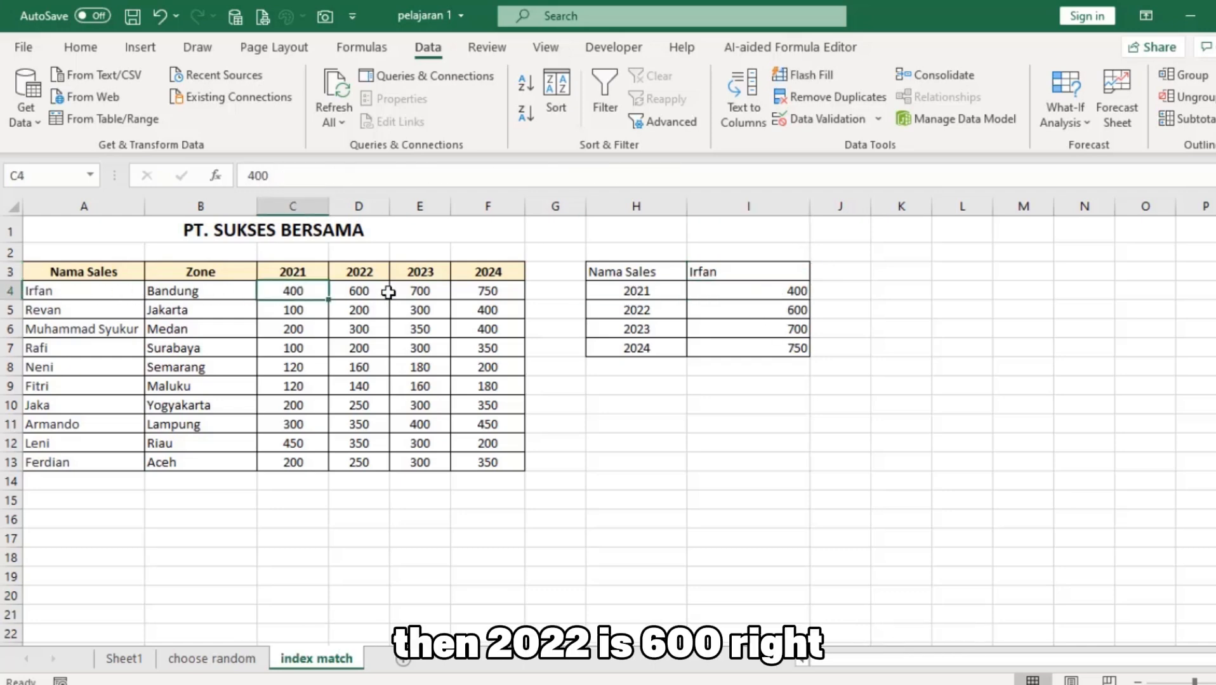
{"action": "left_click", "coordinate": [361, 294]}
{"action": "left_click", "coordinate": [808, 312]}
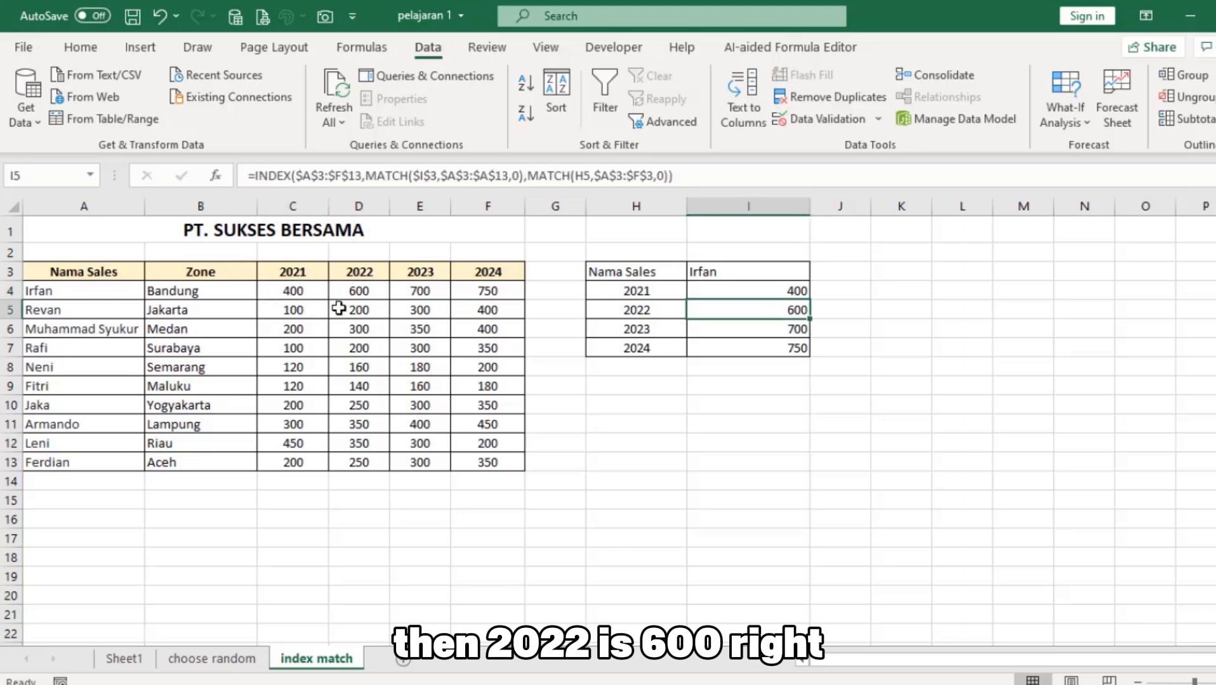
{"action": "left_click", "coordinate": [424, 293]}
{"action": "left_click", "coordinate": [787, 330]}
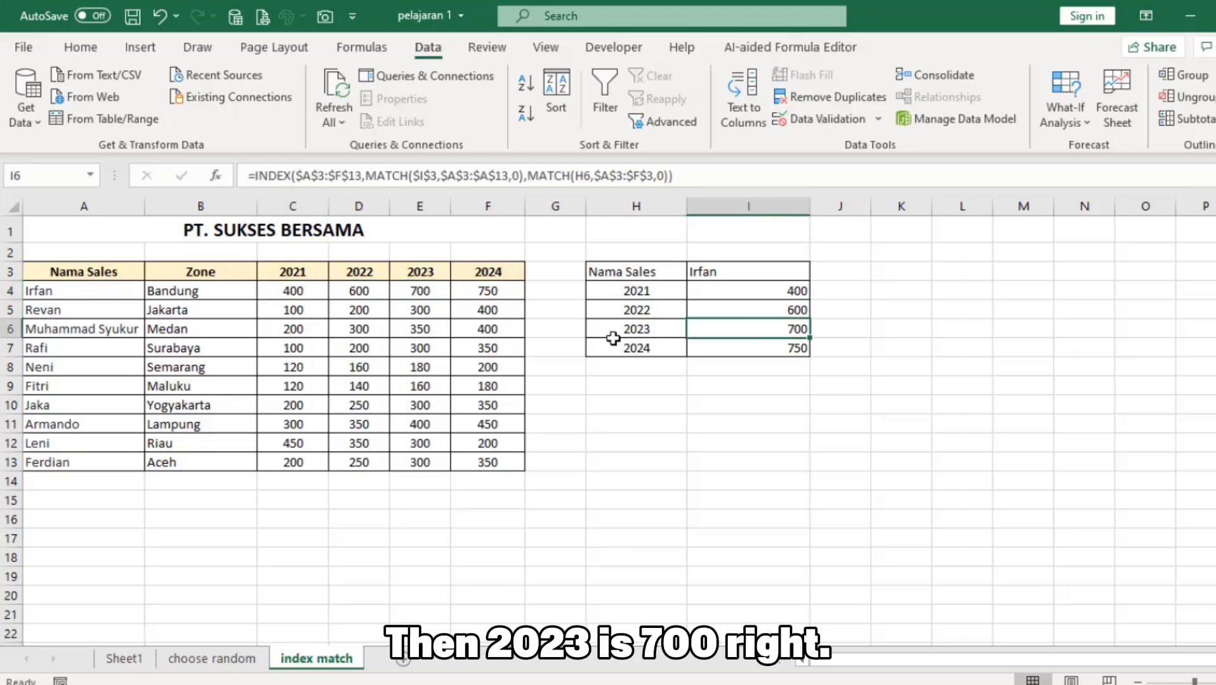
{"action": "left_click", "coordinate": [59, 293]}
{"action": "left_click", "coordinate": [489, 292]}
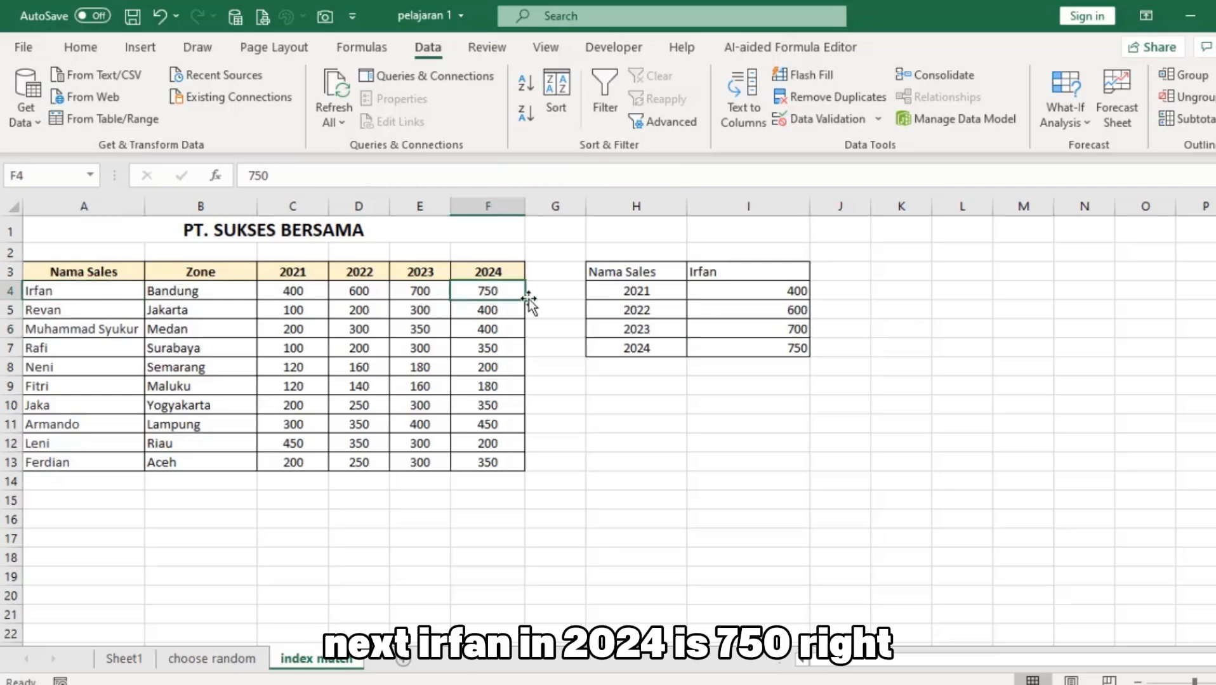
{"action": "left_click", "coordinate": [793, 347]}
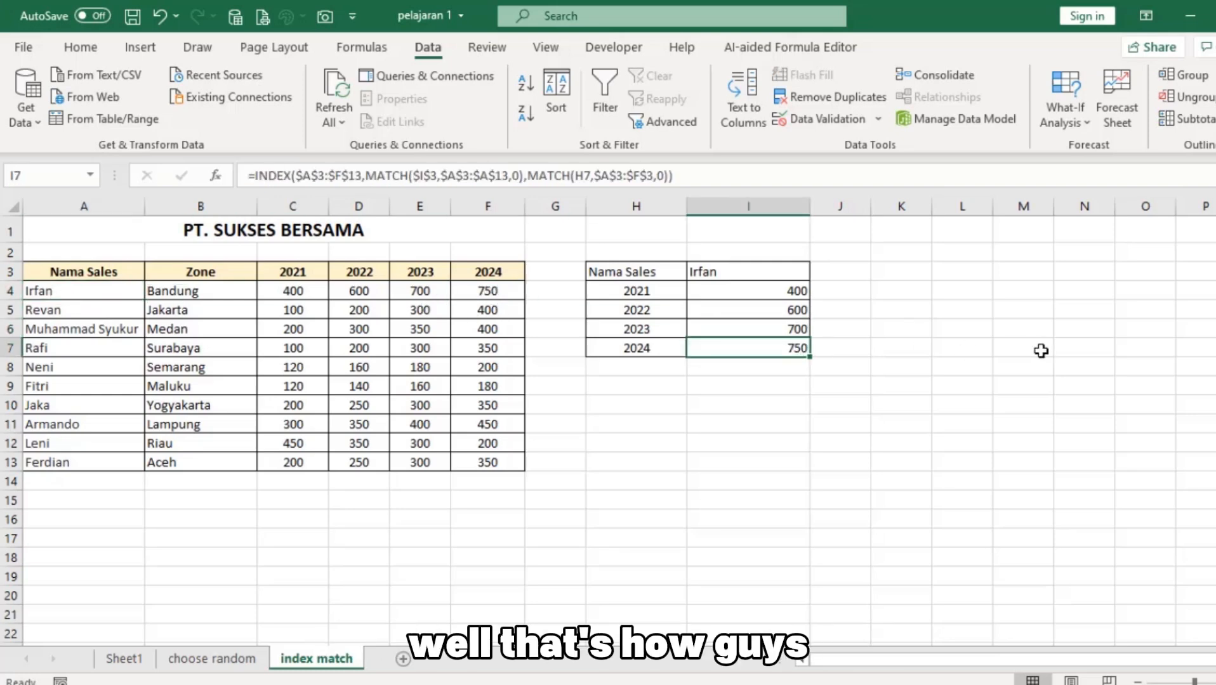